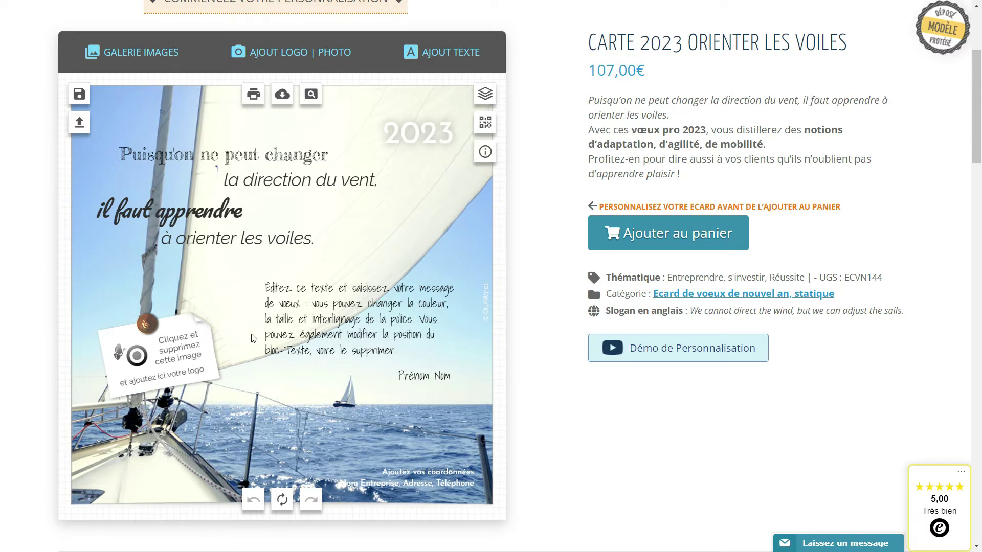
# - Delete the 'votre logo' placeholder image from the pinned post-it note
pyautogui.click(146, 375)
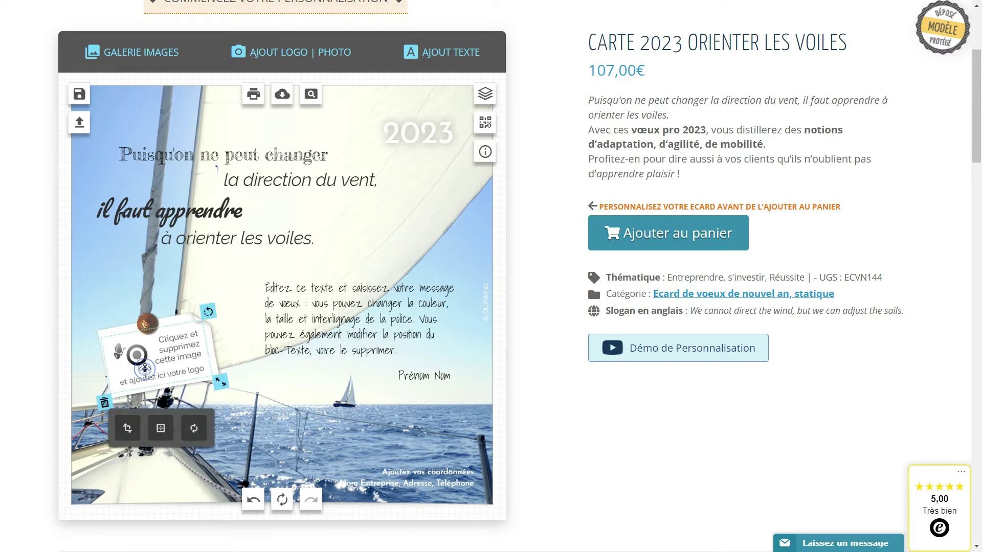
pyautogui.click(337, 321)
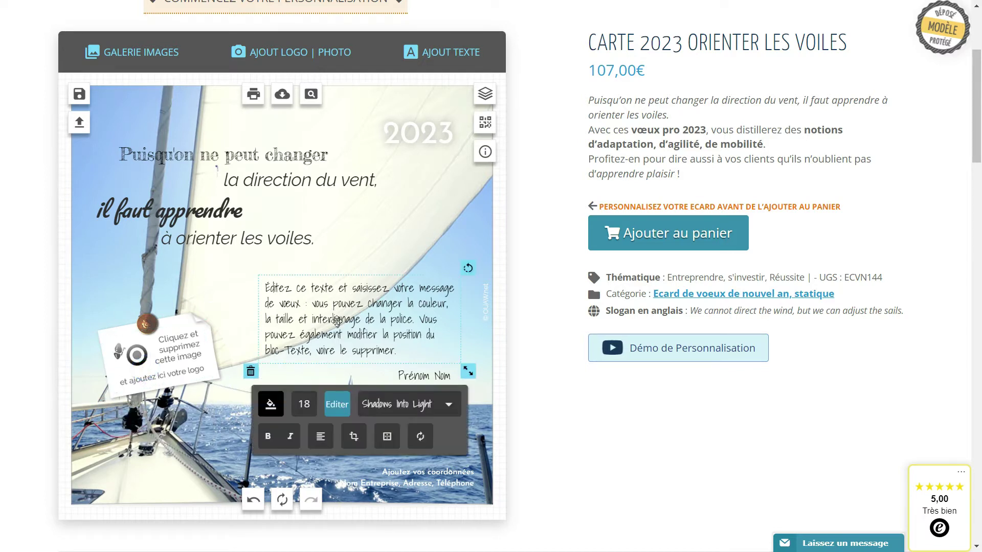
pyautogui.click(414, 480)
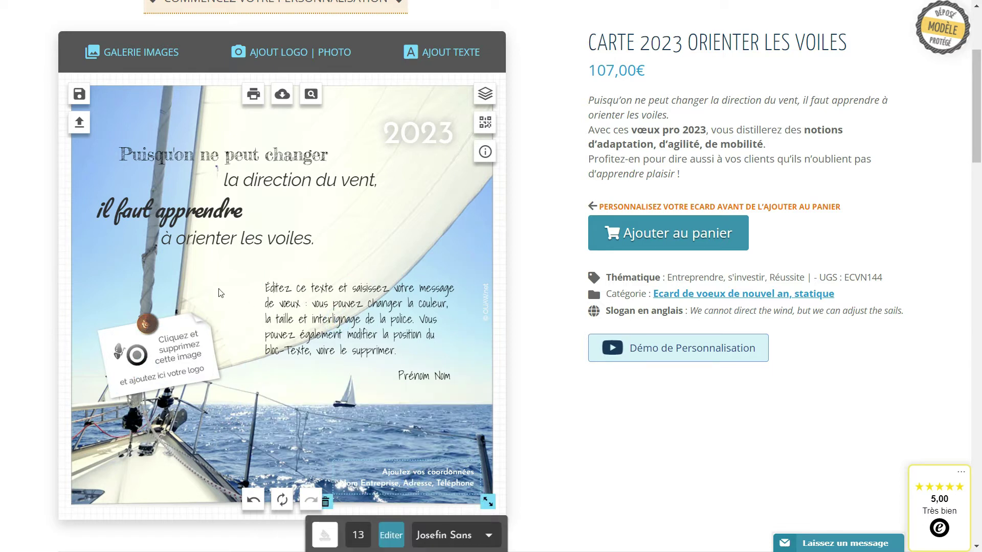
pyautogui.click(174, 367)
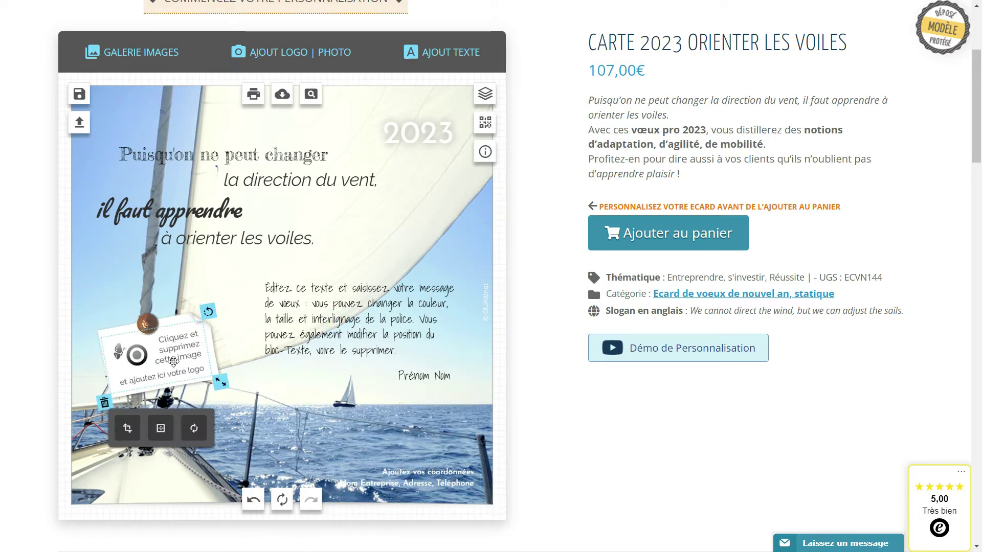
pyautogui.click(105, 403)
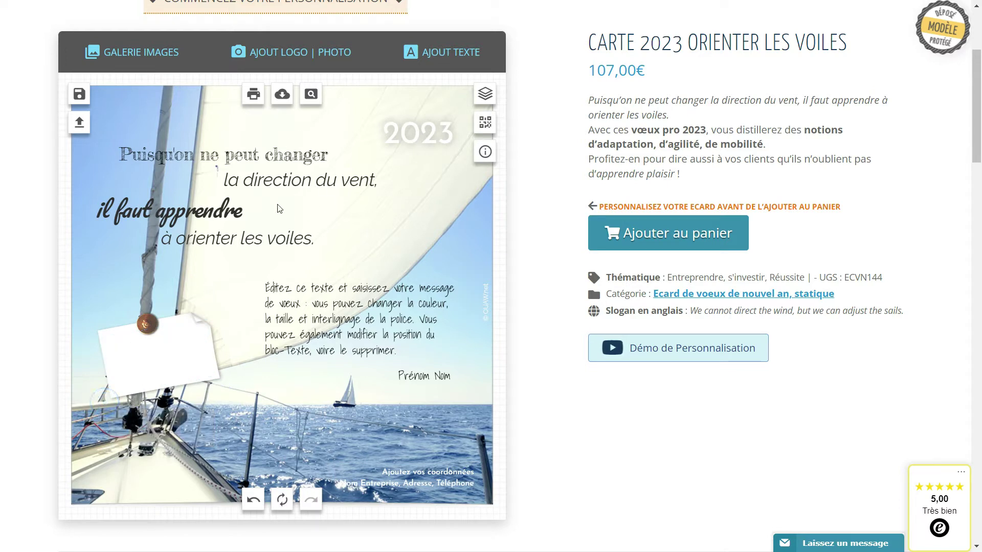
# - Clear the saved logo thumbnails, then upload print-et-web.jpg onto the card
pyautogui.click(288, 58)
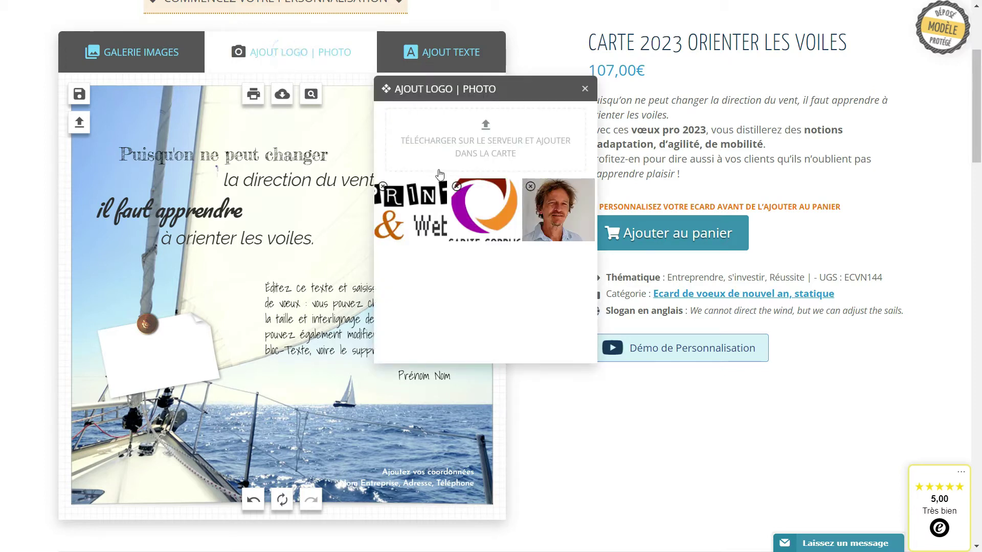
pyautogui.moveTo(387, 190)
pyautogui.click(384, 187)
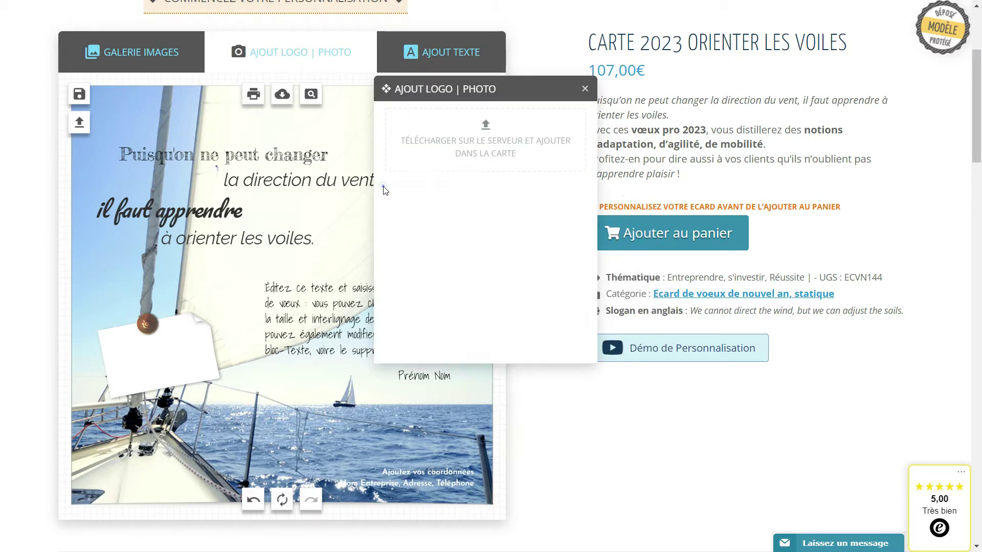
pyautogui.click(486, 128)
pyautogui.click(246, 211)
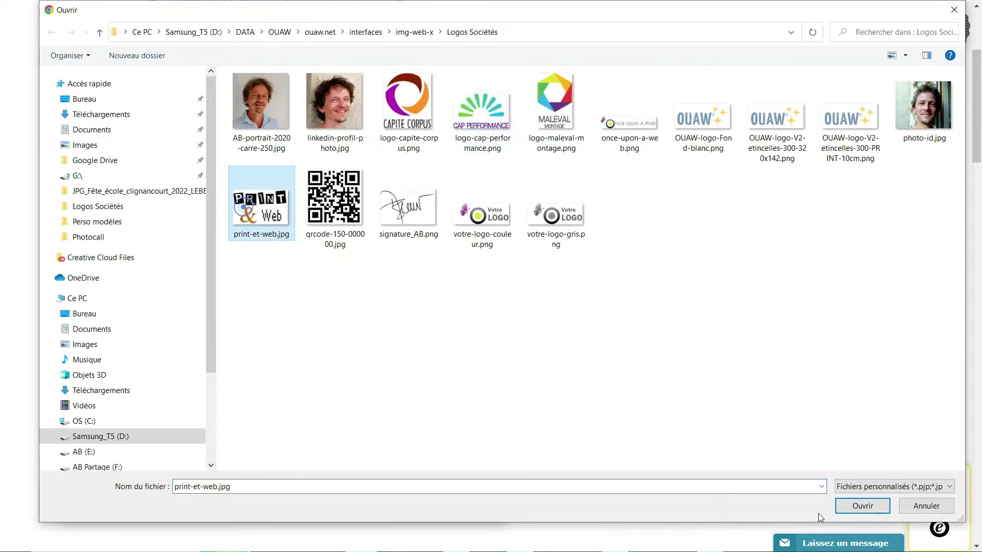
pyautogui.doubleClick(246, 211)
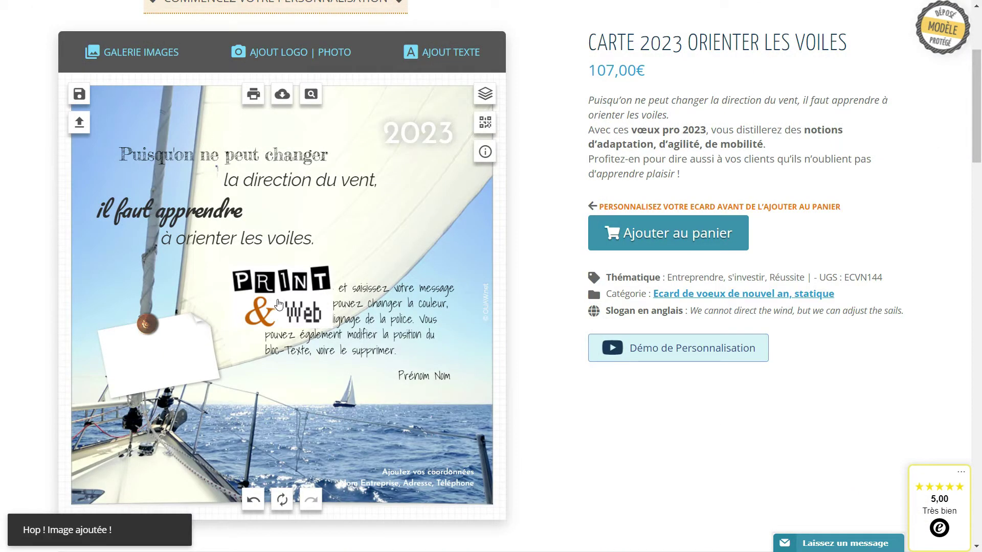
# - Move the Print & Web logo onto the white note, placed beneath the pin
pyautogui.click(284, 303)
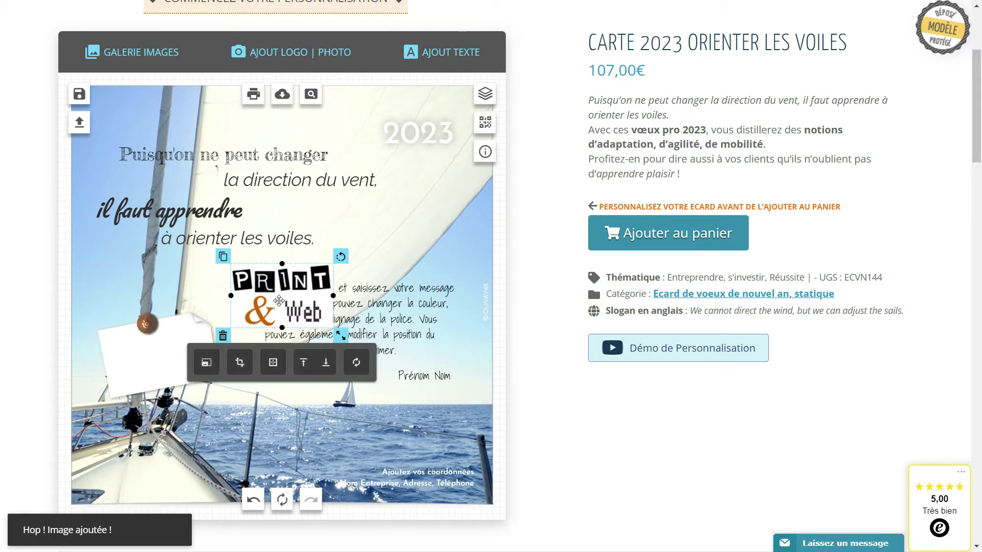
pyautogui.moveTo(285, 295); pyautogui.dragTo(165, 361)
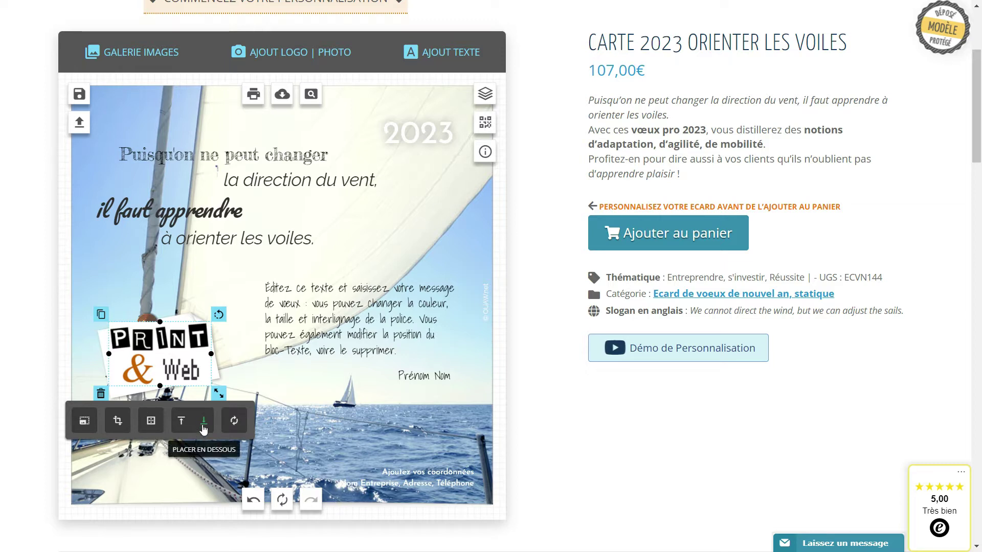
pyautogui.click(203, 427)
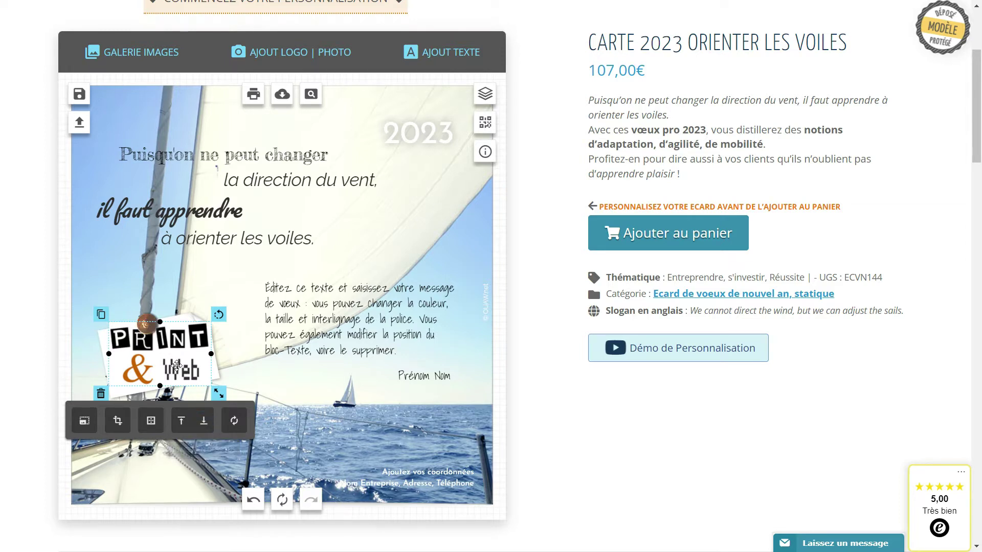
# - Tilt the logo about 10° counter-clockwise and resize it to fit the note
pyautogui.moveTo(176, 367)
pyautogui.mouseDown()
pyautogui.moveTo(167, 367)
pyautogui.moveTo(179, 362)
pyautogui.mouseUp()
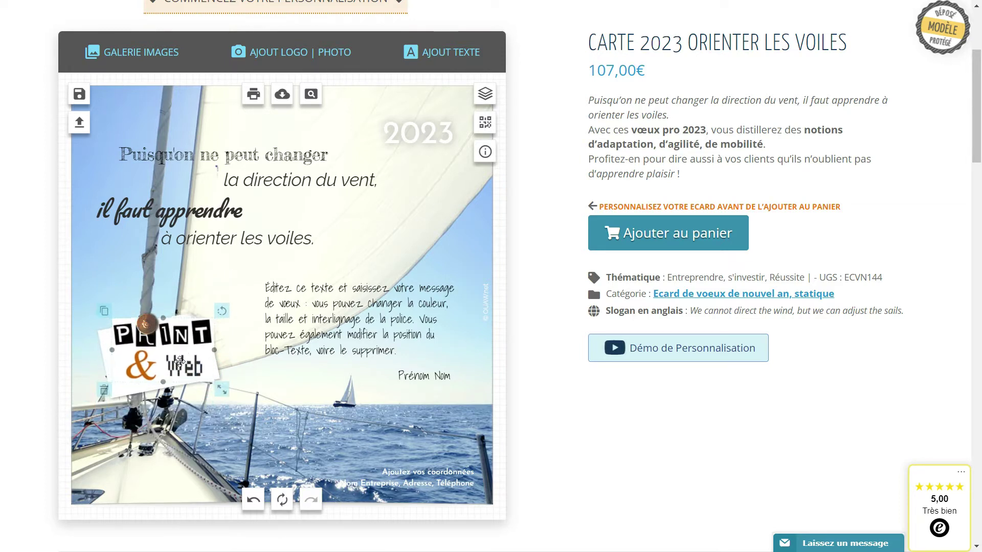
pyautogui.moveTo(223, 308); pyautogui.dragTo(214, 300)
pyautogui.moveTo(165, 354); pyautogui.dragTo(159, 359)
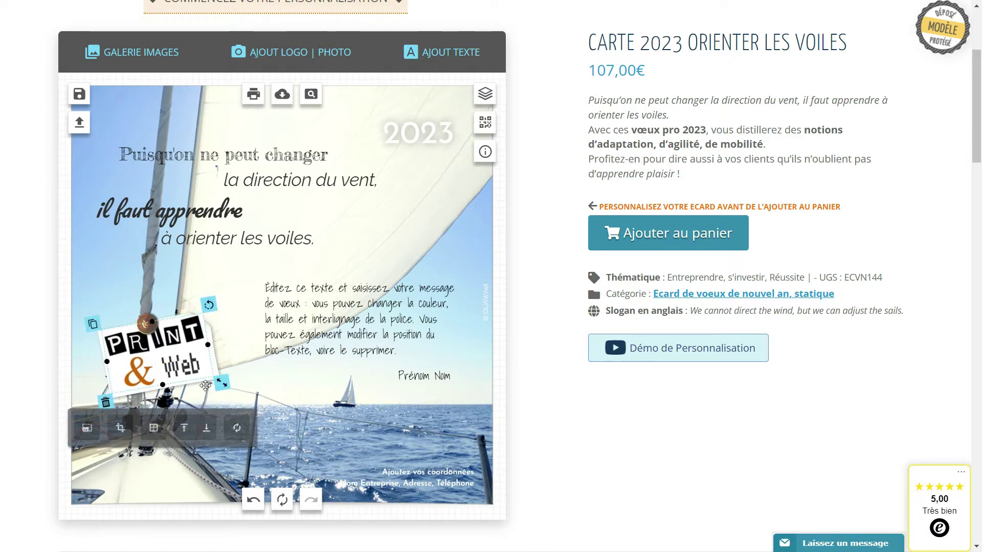
pyautogui.moveTo(221, 381)
pyautogui.mouseDown()
pyautogui.moveTo(202, 372)
pyautogui.moveTo(209, 378)
pyautogui.mouseUp()
pyautogui.moveTo(157, 358); pyautogui.dragTo(161, 361)
# - Delete the Print & Web logo and upload the Capite Corpus logo onto the card
pyautogui.click(228, 301)
pyautogui.click(155, 364)
pyautogui.click(117, 397)
pyautogui.click(293, 56)
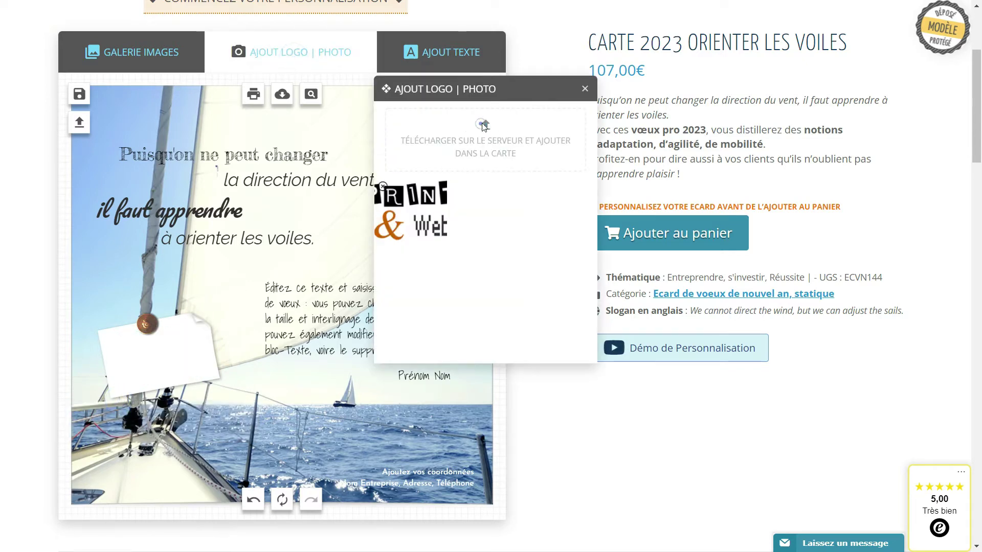
pyautogui.click(485, 125)
pyautogui.click(404, 113)
pyautogui.click(853, 505)
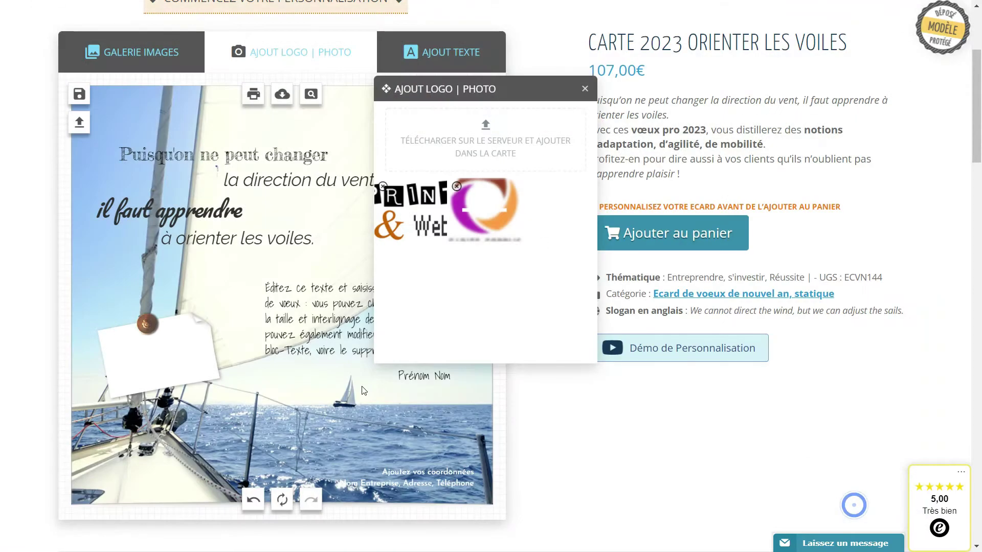
pyautogui.click(483, 207)
# - Tilt the white post-it to the left and move the pin up to its top
pyautogui.moveTo(286, 353); pyautogui.dragTo(185, 355)
pyautogui.click(183, 358)
pyautogui.moveTo(213, 293); pyautogui.dragTo(168, 405)
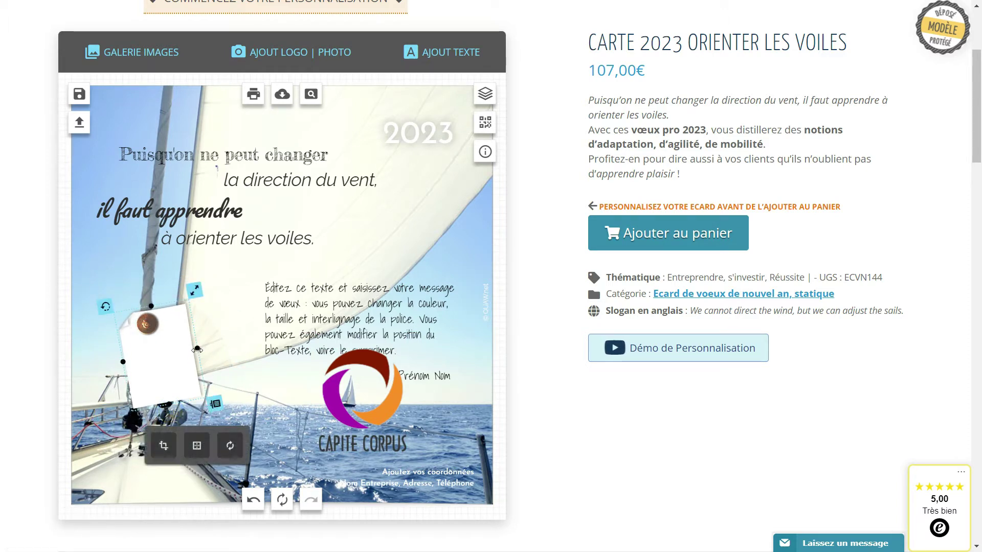
pyautogui.moveTo(147, 324); pyautogui.dragTo(142, 305)
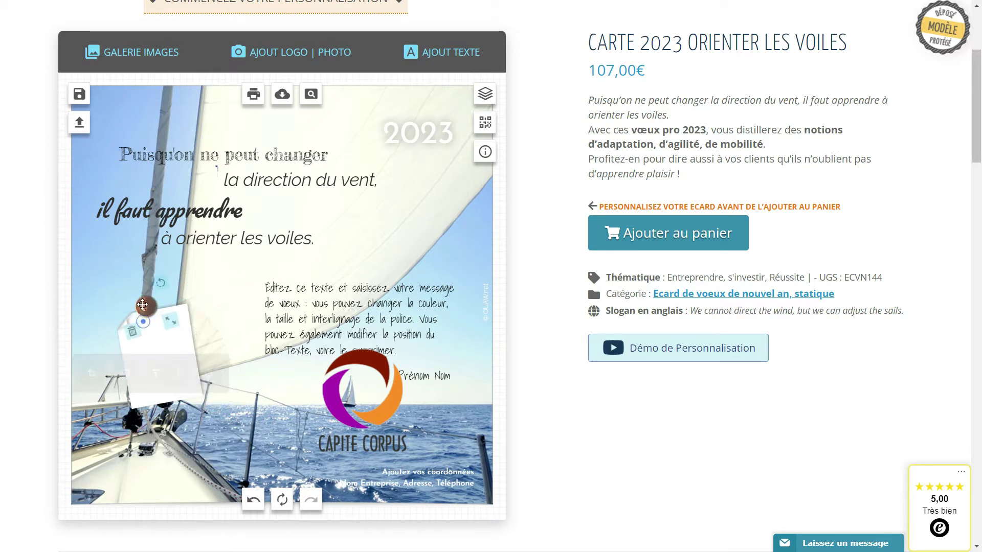
# - Put the Capite Corpus logo in front of the note, shrunk and tilted slightly counter-clockwise
pyautogui.moveTo(392, 411); pyautogui.dragTo(192, 360)
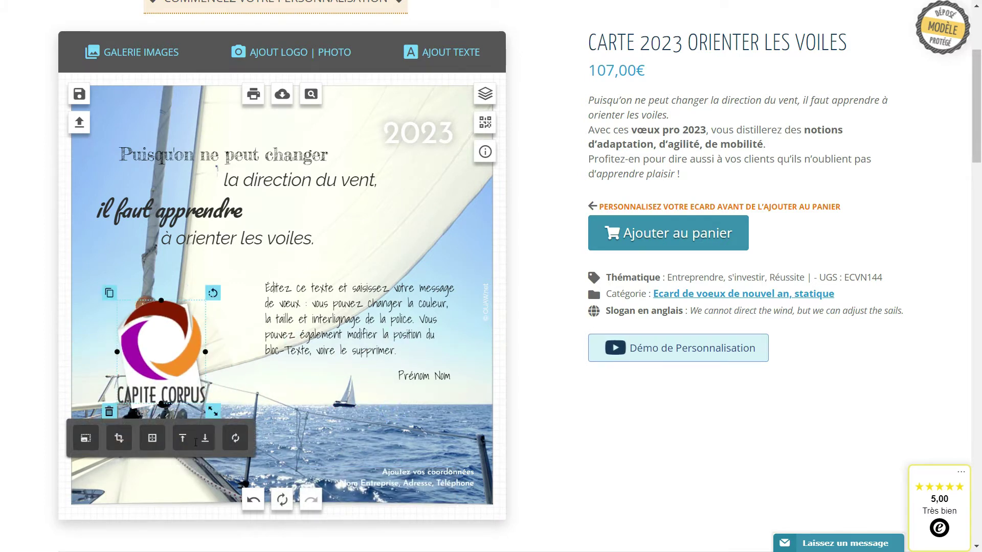
pyautogui.click(205, 436)
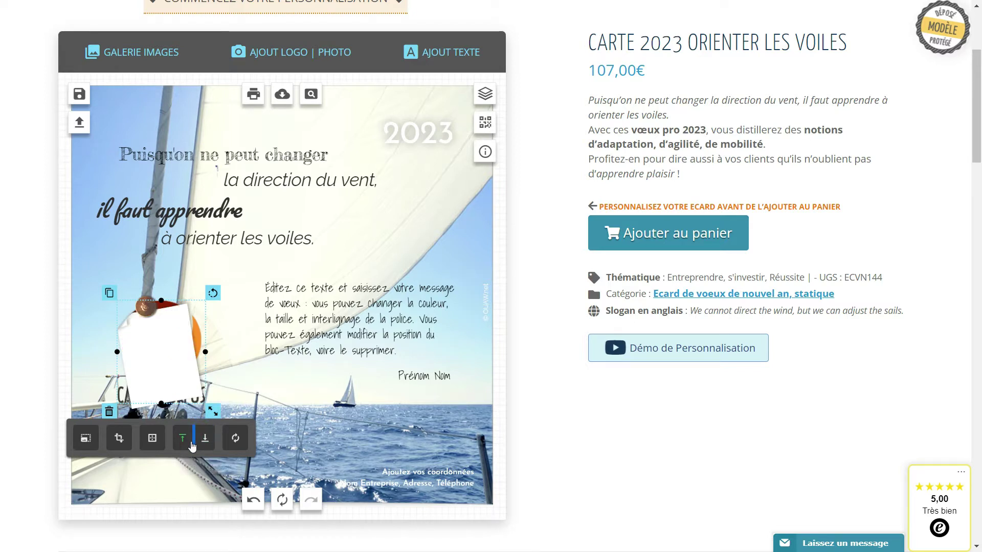
pyautogui.click(183, 438)
pyautogui.moveTo(213, 411); pyautogui.dragTo(188, 393)
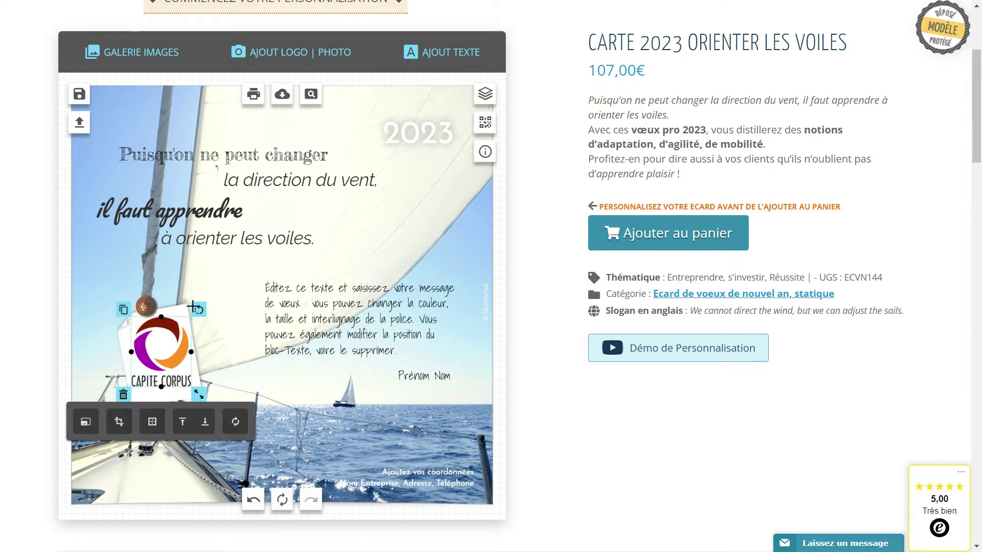
pyautogui.moveTo(195, 307); pyautogui.dragTo(187, 302)
pyautogui.moveTo(163, 361); pyautogui.dragTo(164, 365)
pyautogui.moveTo(187, 313); pyautogui.dragTo(180, 307)
pyautogui.click(194, 261)
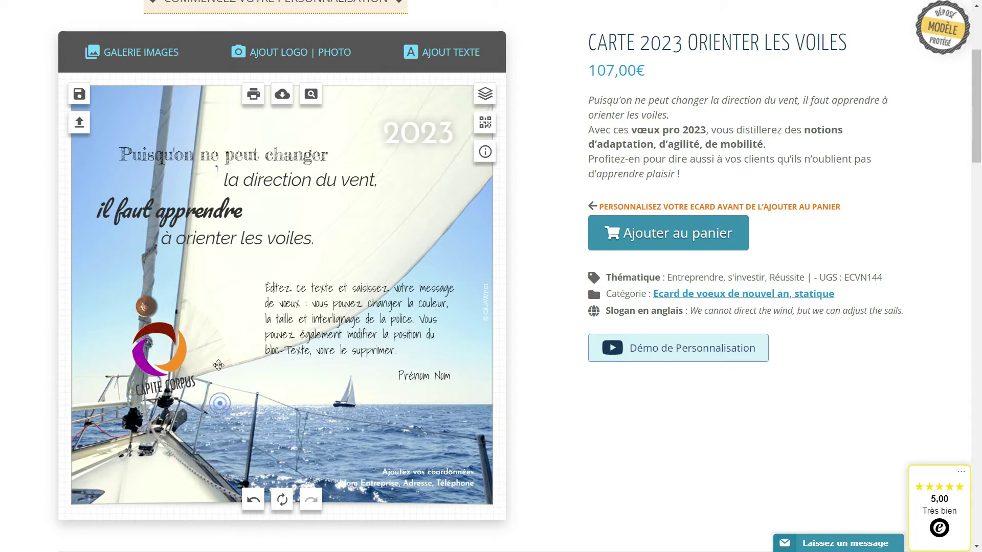
# - Add the plain white gallery post-it at the card's left, behind the logo, slightly tilted and narrowed
pyautogui.click(136, 55)
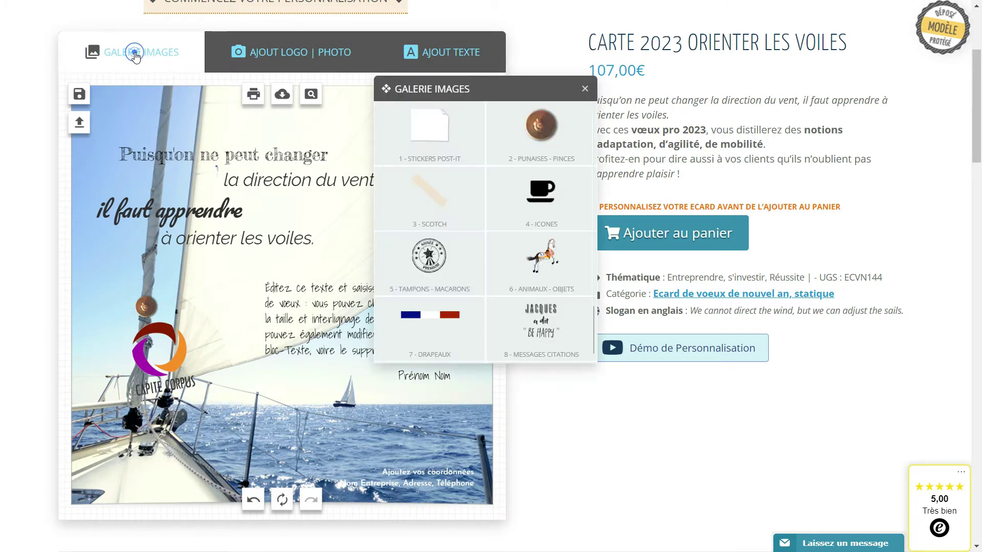
pyautogui.click(421, 137)
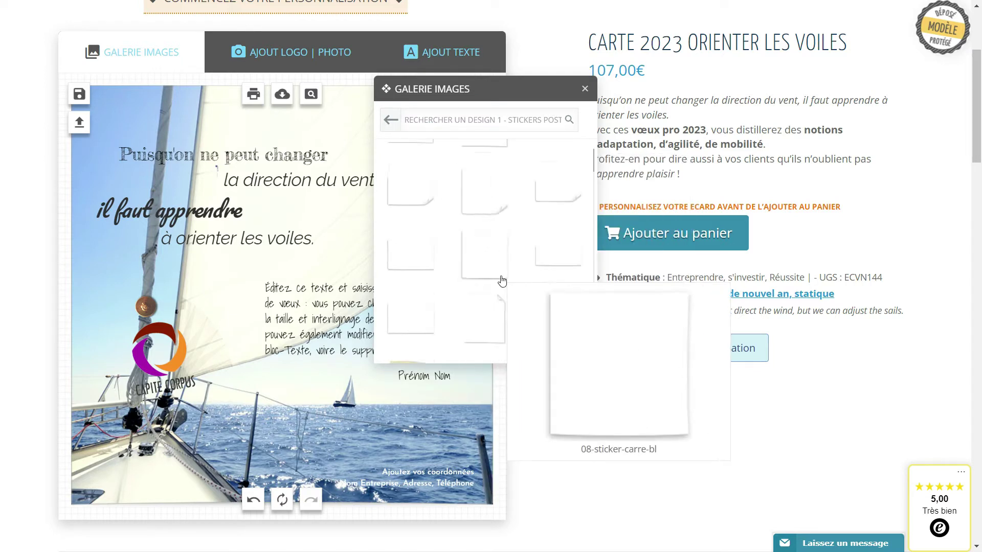
pyautogui.scroll(-3, 500, 279)
pyautogui.scroll(1, 501, 281)
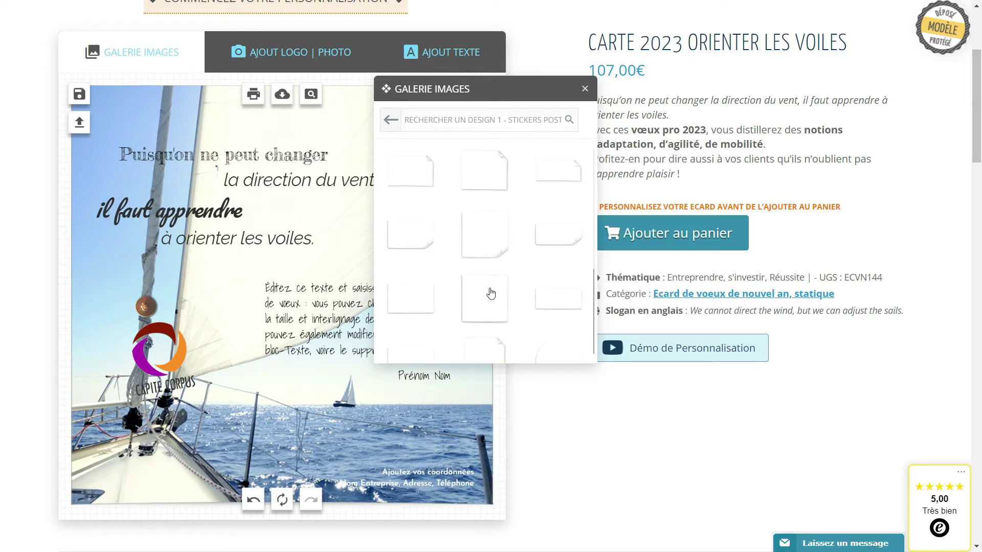
pyautogui.click(491, 292)
pyautogui.moveTo(292, 283); pyautogui.dragTo(168, 335)
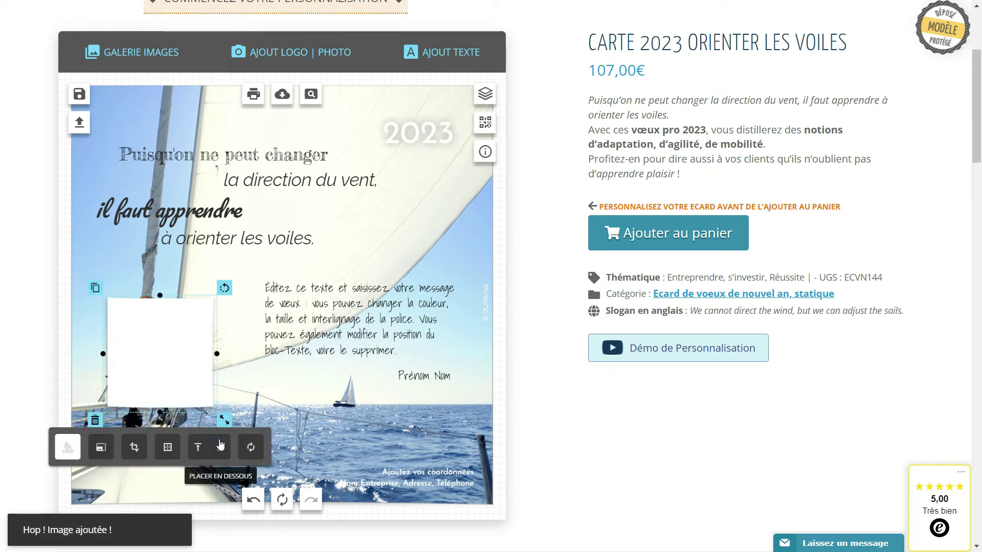
pyautogui.click(219, 446)
pyautogui.moveTo(212, 287); pyautogui.dragTo(214, 282)
pyautogui.moveTo(152, 302); pyautogui.dragTo(246, 330)
# - Delete the white sticker and the brown pin from the card
pyautogui.click(143, 375)
pyautogui.click(120, 421)
pyautogui.click(145, 307)
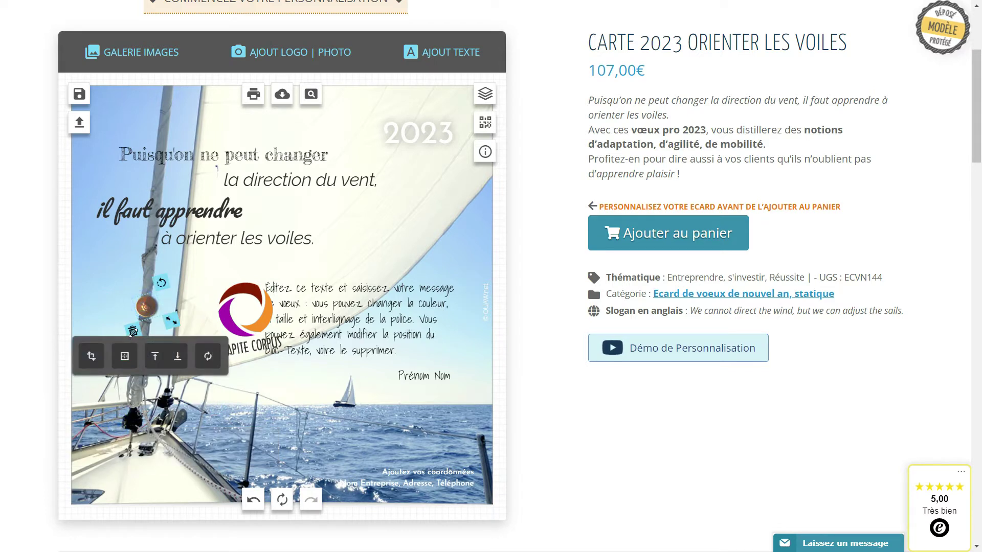
pyautogui.click(132, 331)
# - Rotate the Capite Corpus logo upright and move it to the top right beneath 2023
pyautogui.moveTo(241, 326); pyautogui.dragTo(211, 326)
pyautogui.moveTo(246, 267); pyautogui.dragTo(249, 269)
pyautogui.click(250, 268)
pyautogui.moveTo(234, 303); pyautogui.dragTo(240, 306)
pyautogui.click(353, 313)
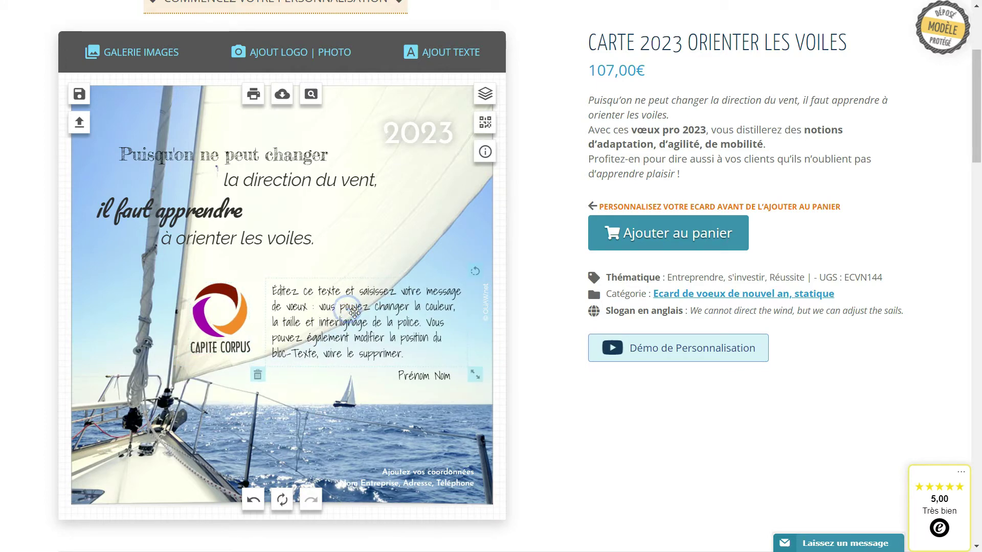
pyautogui.moveTo(354, 313); pyautogui.dragTo(352, 311)
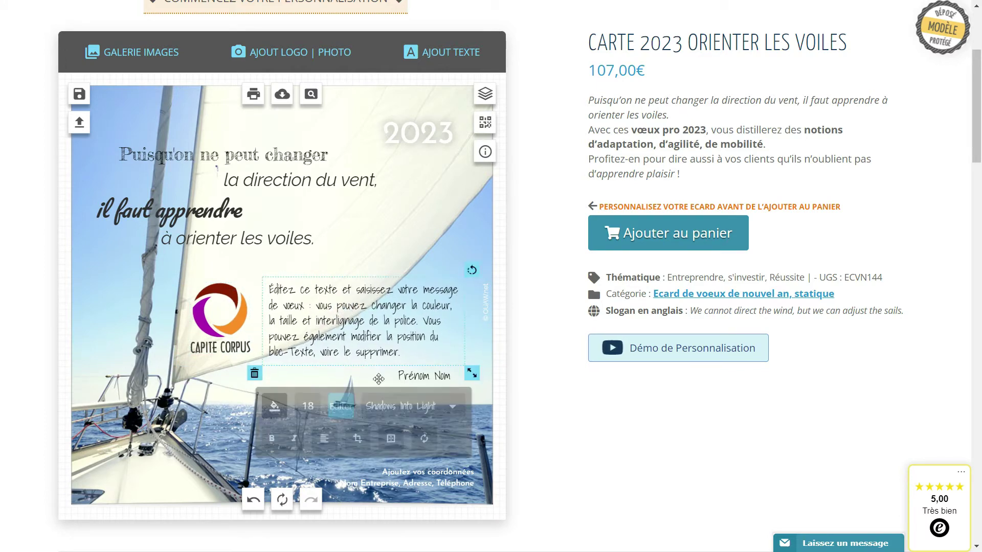
pyautogui.moveTo(195, 313); pyautogui.dragTo(411, 216)
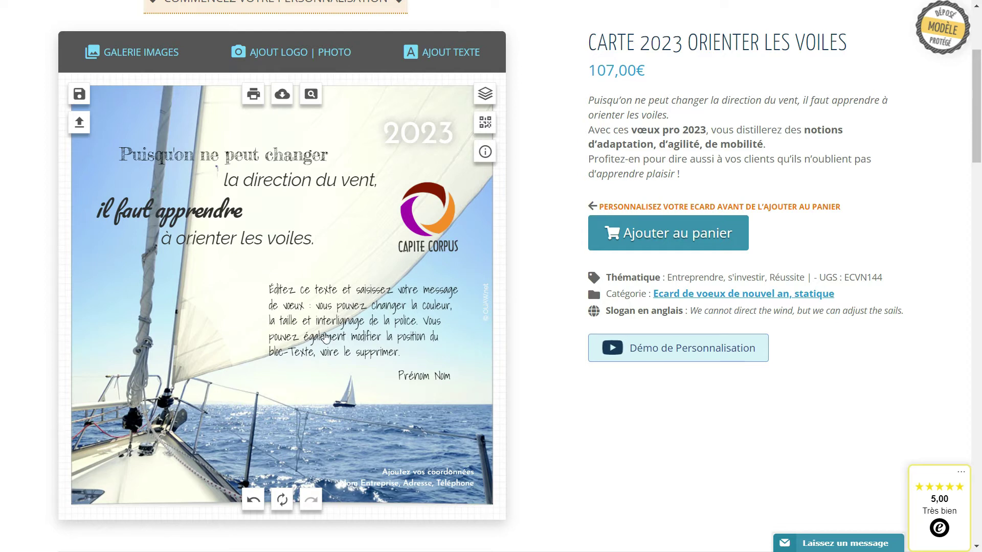
# - Replace the placeholder wish with 'Je vous souhaite une belle année 2023 pleine de projets, de satisfactions et de réussite'
pyautogui.click(322, 336)
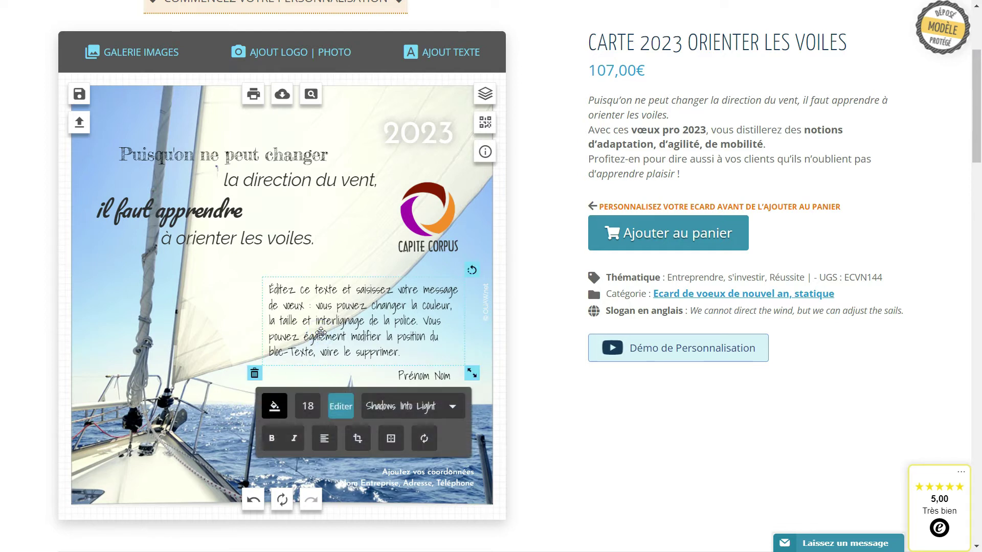
pyautogui.tripleClick(350, 335)
pyautogui.moveTo(407, 353); pyautogui.dragTo(266, 285)
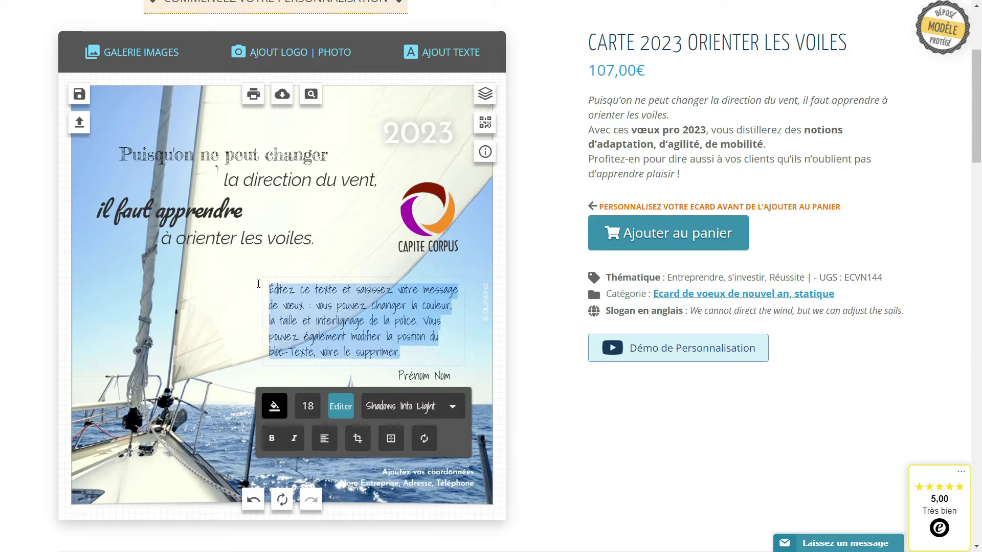
pyautogui.write('Je vou so')
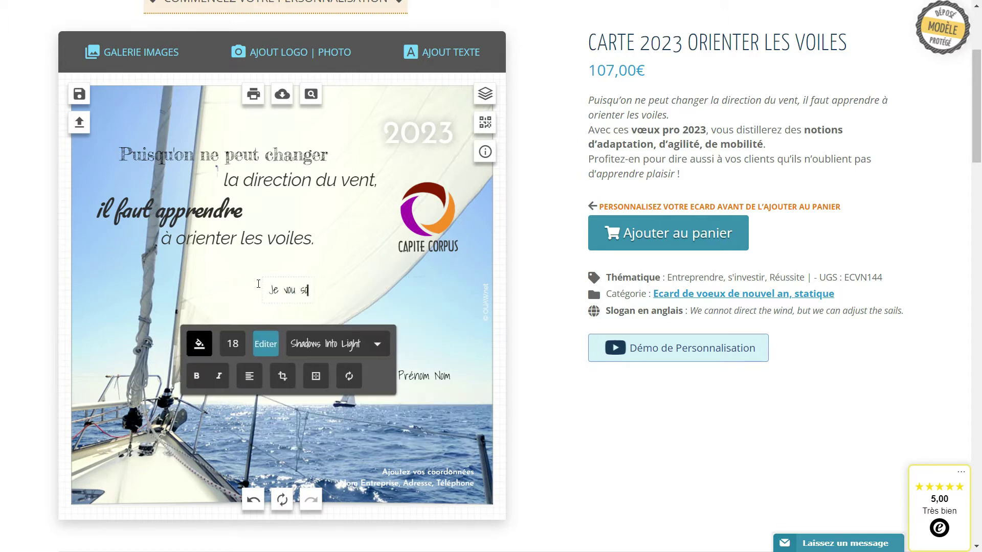
pyautogui.write('uhaite une belle année 2023')
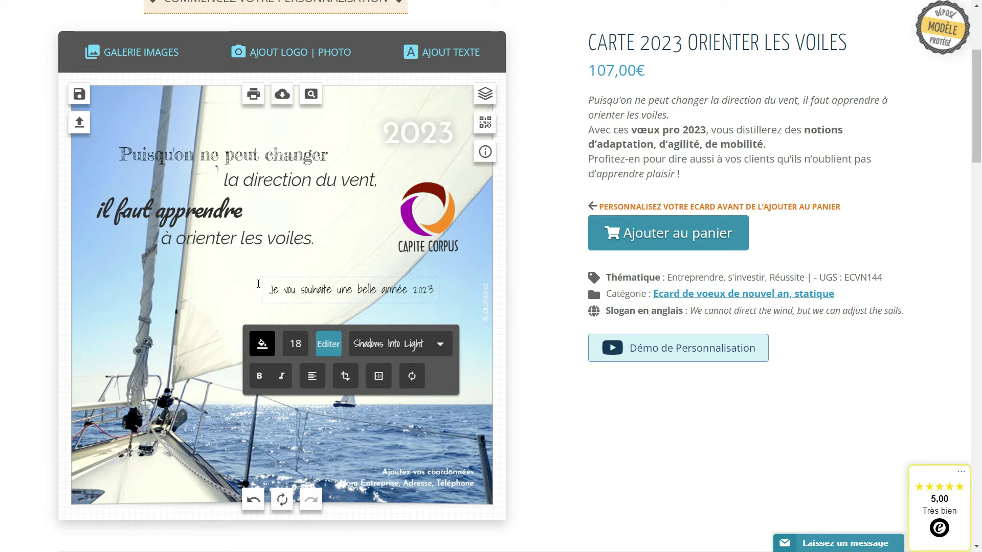
pyautogui.click(296, 290)
pyautogui.write('s')
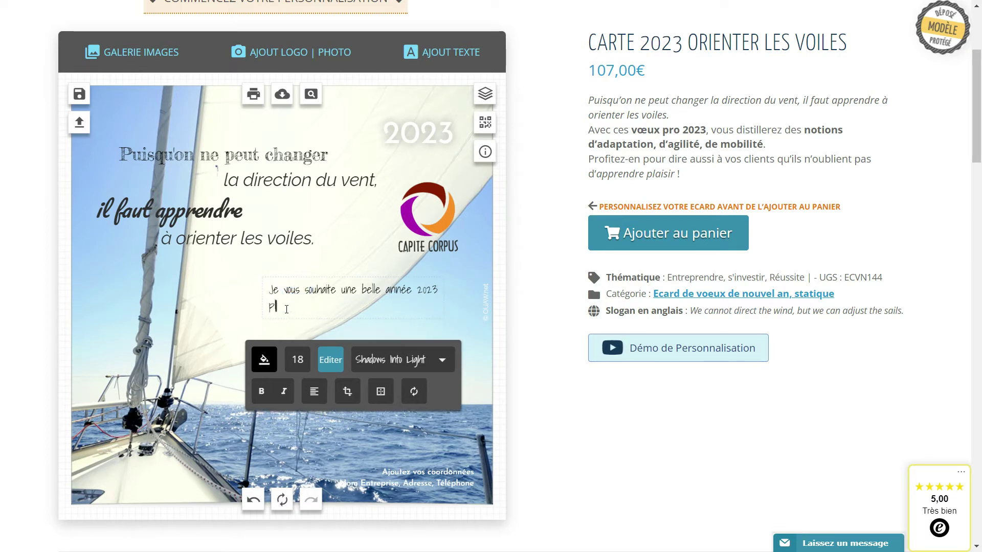
pyautogui.write(', de satisfactions et')
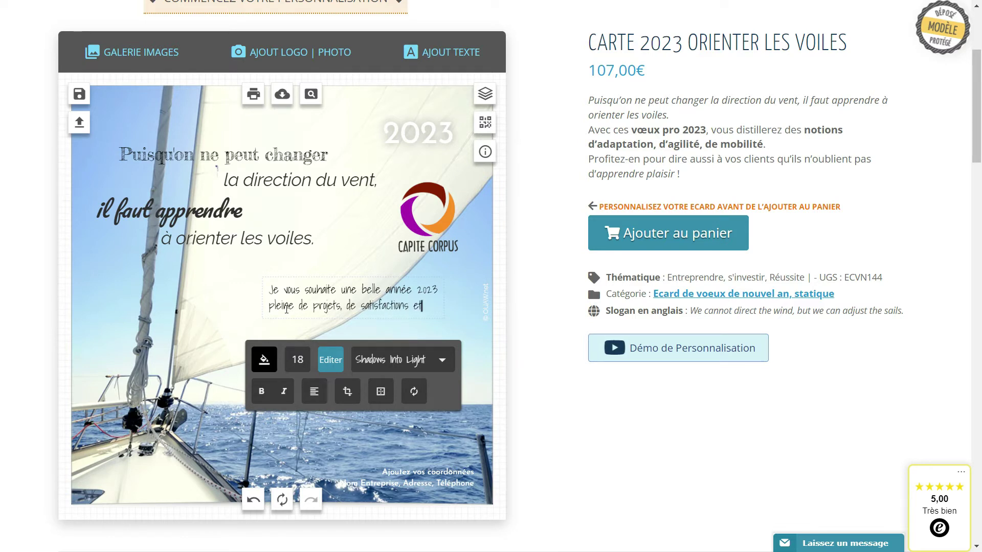
pyautogui.write(' de réuissite')
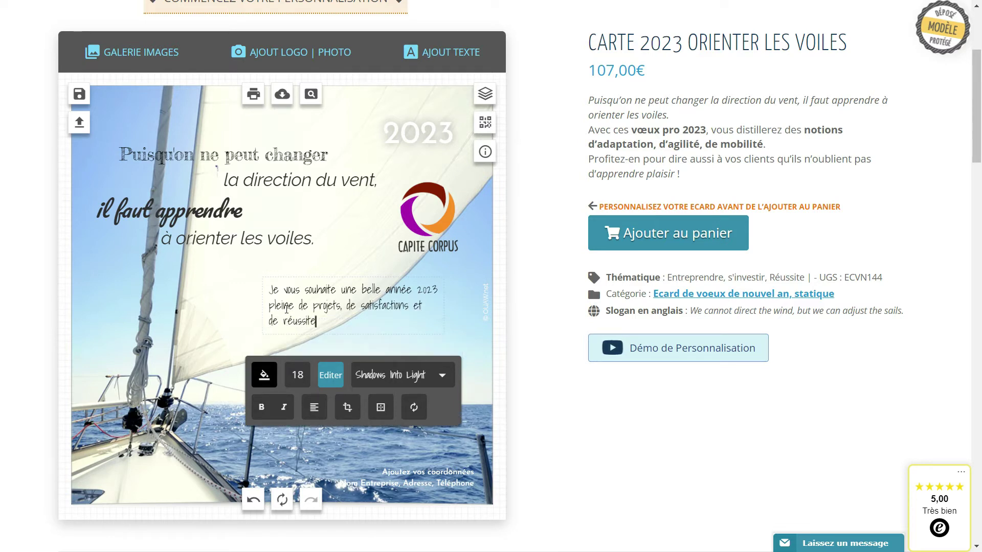
pyautogui.click(419, 363)
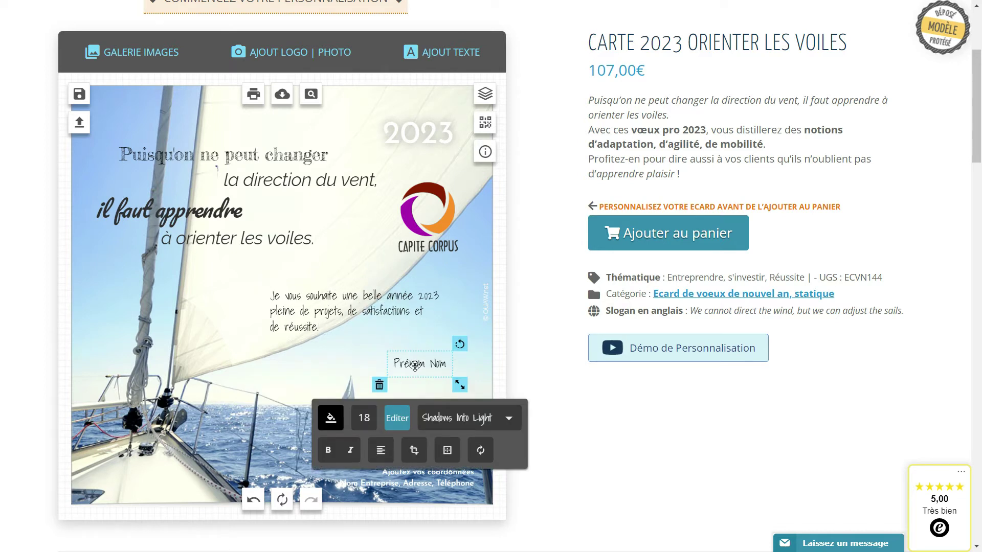
# - Raise the Prénom Nom line under the wish and copy example message 2 from Exemples de messages
pyautogui.moveTo(414, 365); pyautogui.dragTo(405, 343)
pyautogui.scroll(-3, 372, 434)
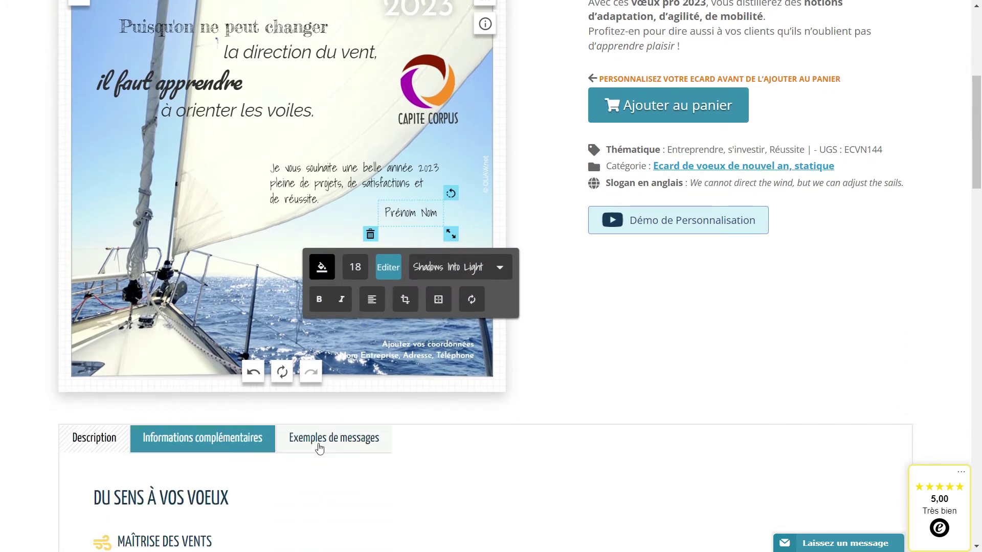
pyautogui.click(341, 449)
pyautogui.scroll(-3, 348, 447)
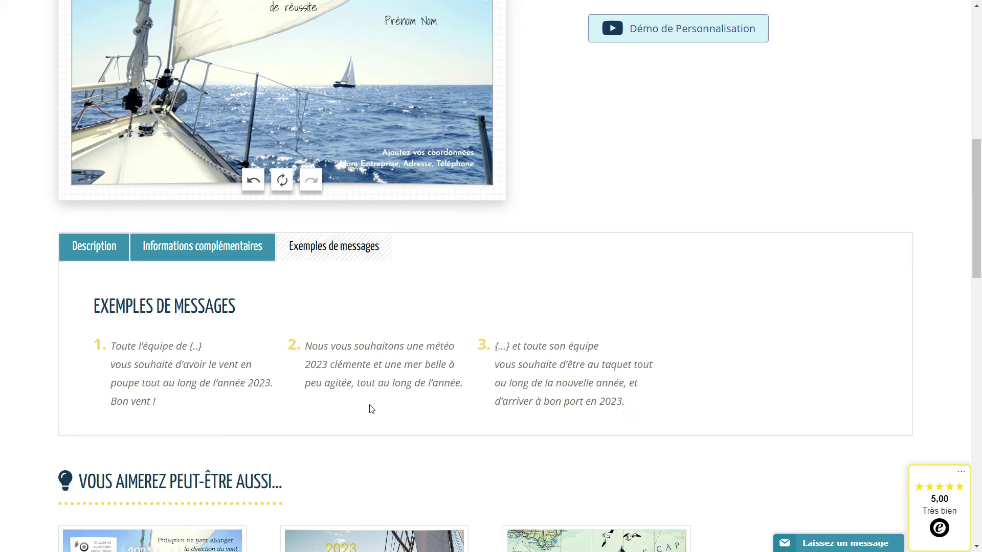
pyautogui.moveTo(464, 390); pyautogui.dragTo(313, 345)
pyautogui.click(466, 390)
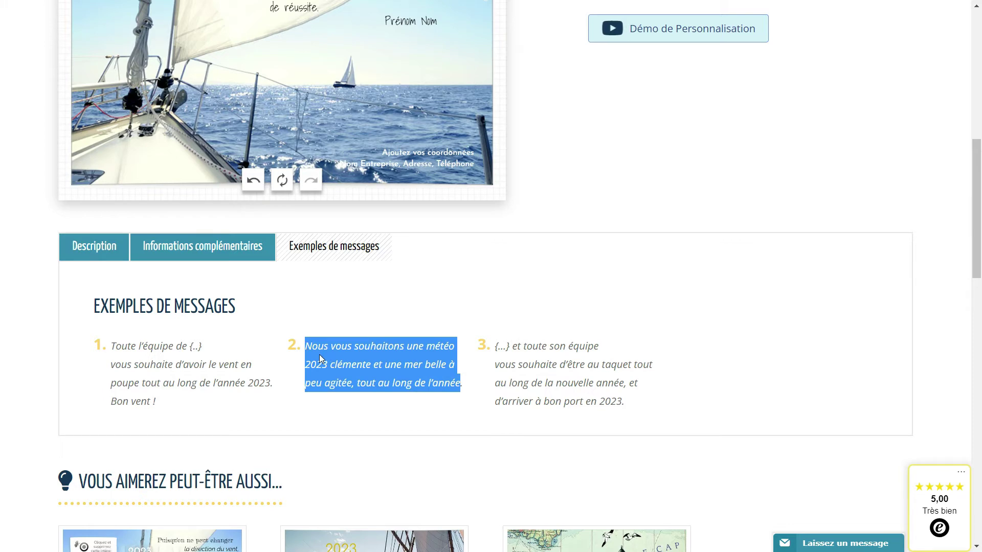
pyautogui.scroll(5, 323, 359)
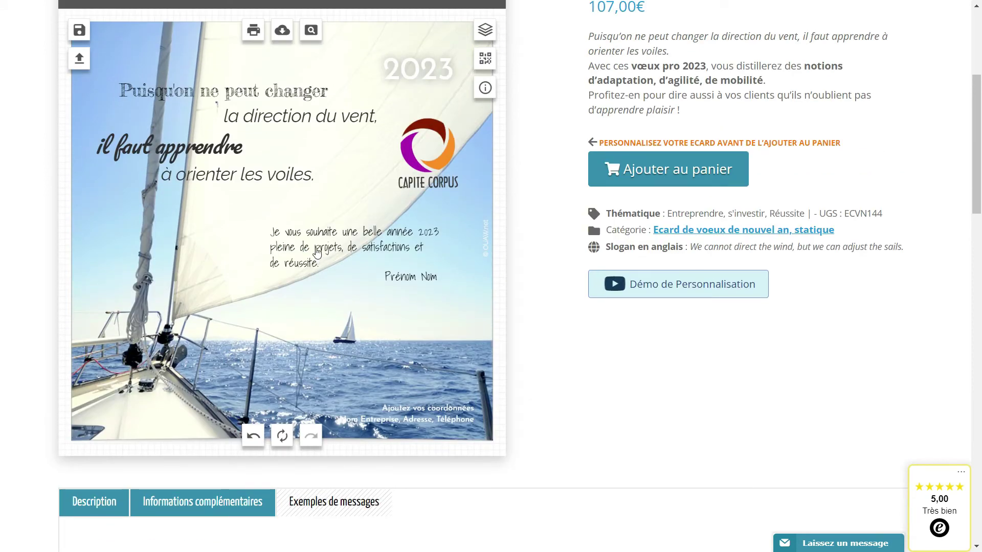
# - Paste the copied 'Nous vous souhaitons une météo 2023…' example as the wish, shifted slightly right
pyautogui.click(316, 251)
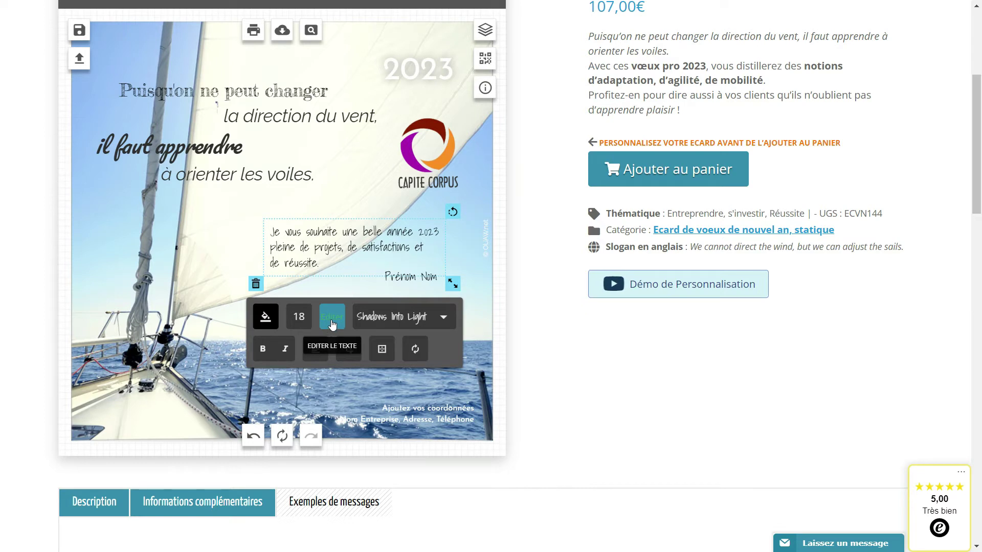
pyautogui.click(331, 319)
pyautogui.moveTo(310, 341); pyautogui.dragTo(241, 314)
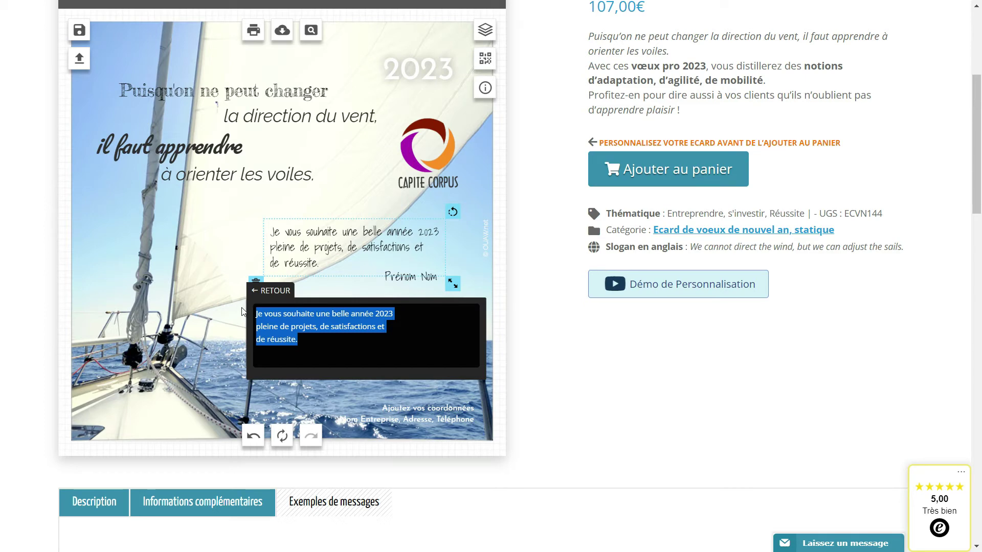
pyautogui.write('Nous vous souhaitons une météo 2023 clémente et une mer belle à peu agitée, tout au long de l’année')
pyautogui.moveTo(347, 250); pyautogui.dragTo(358, 247)
# - Remove the Prénom Nom placeholder from the card
pyautogui.click(419, 284)
pyautogui.moveTo(419, 284); pyautogui.dragTo(412, 293)
pyautogui.click(415, 287)
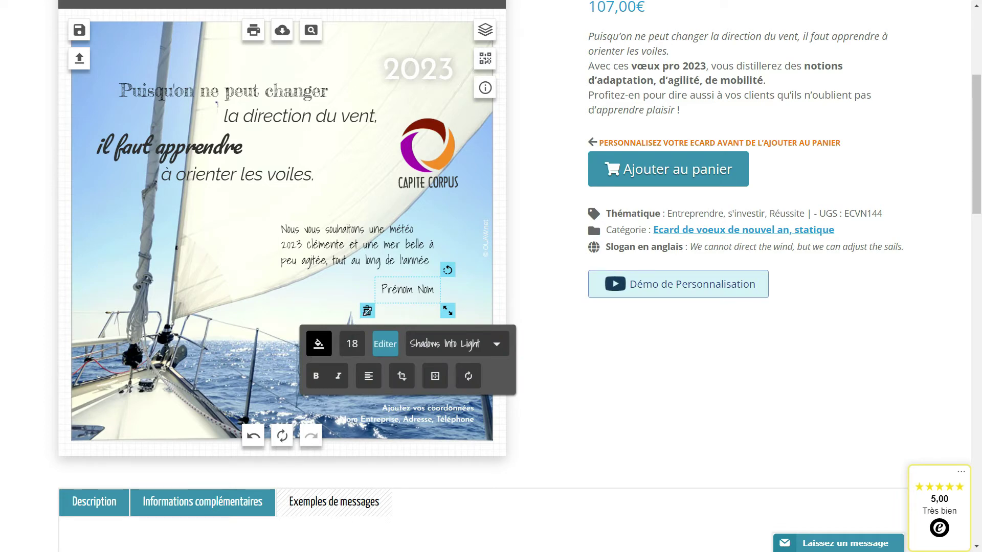
pyautogui.click(367, 311)
pyautogui.scroll(3, 358, 364)
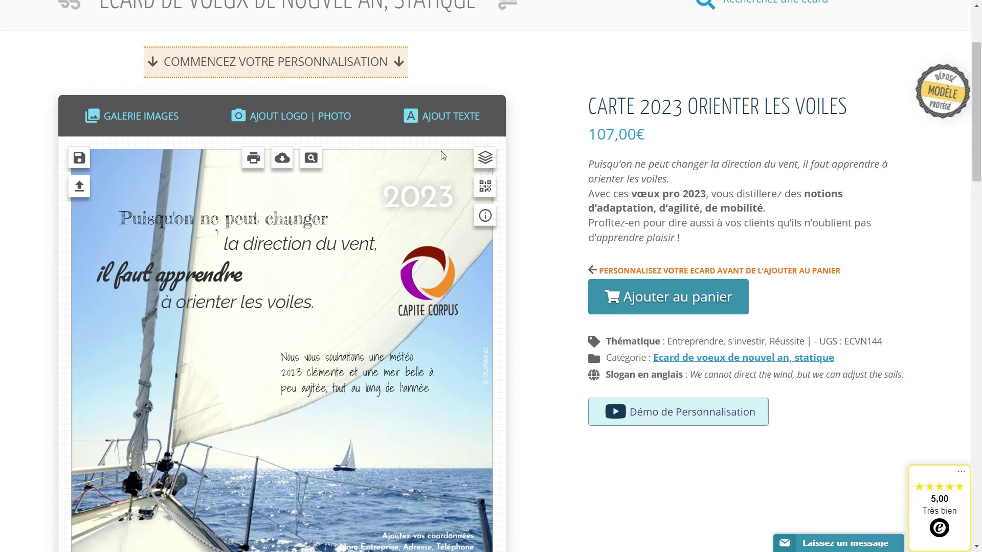
# - Add the sender's full name as a text line and position it under the wish message
pyautogui.click(448, 123)
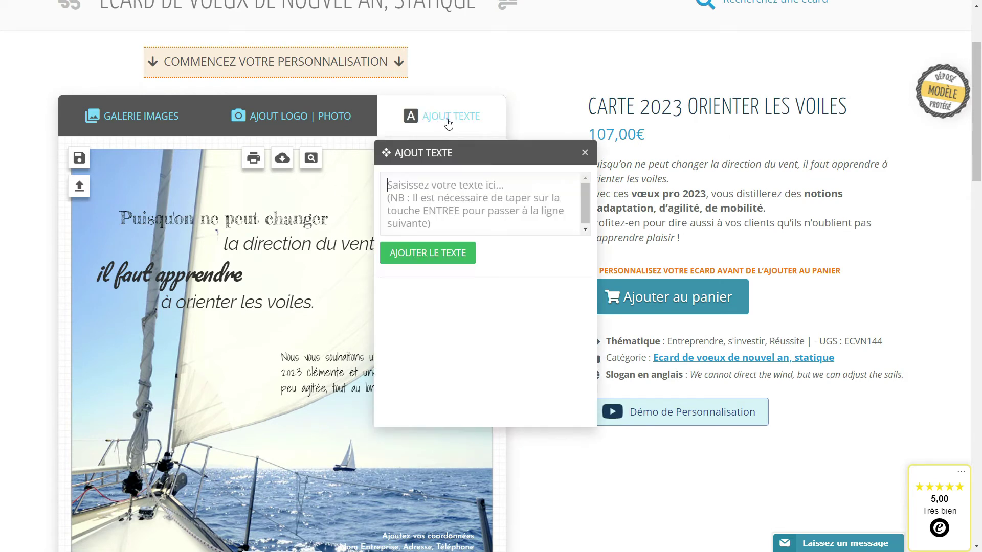
pyautogui.click(422, 177)
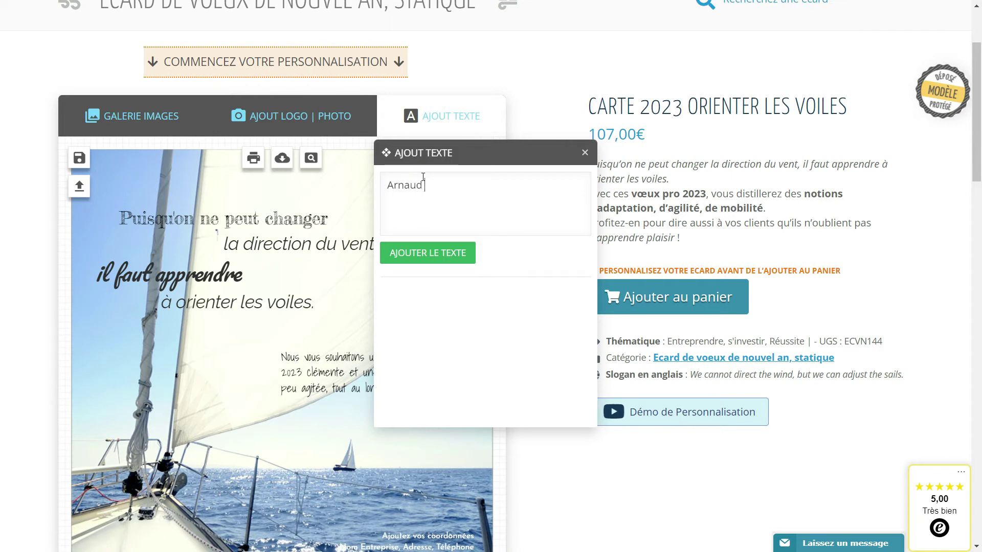
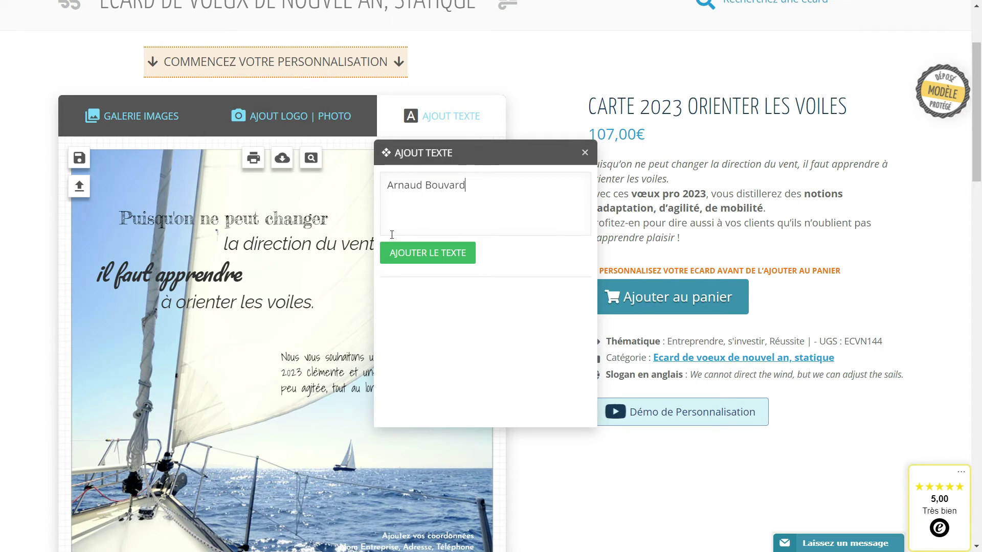
pyautogui.click(425, 256)
pyautogui.moveTo(279, 355); pyautogui.dragTo(385, 413)
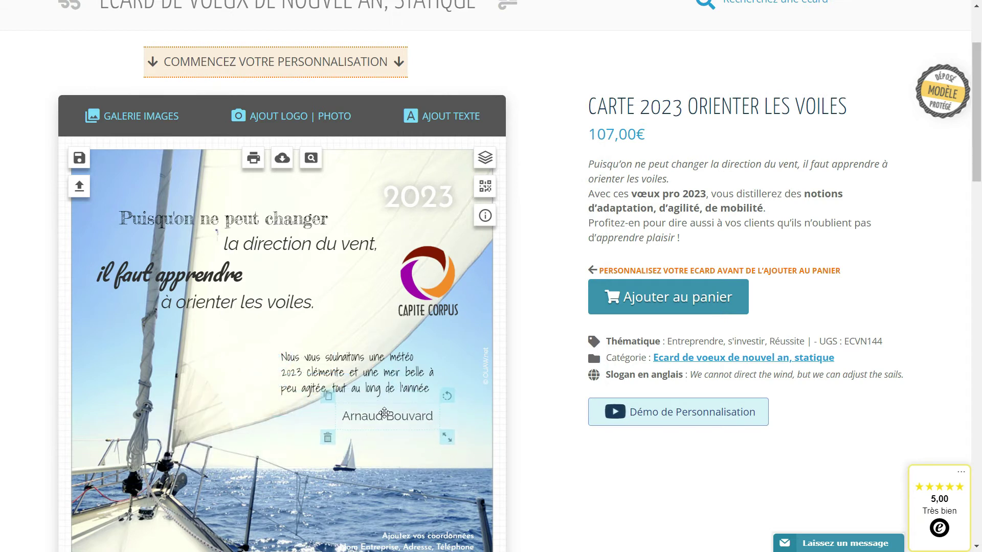
# - Make the signature name text black (#000000)
pyautogui.click(372, 379)
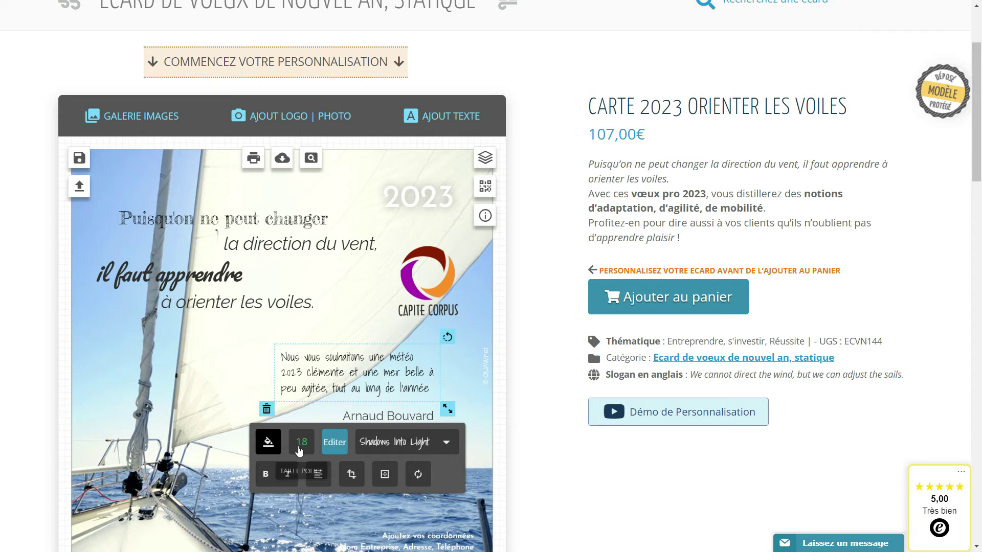
pyautogui.click(264, 445)
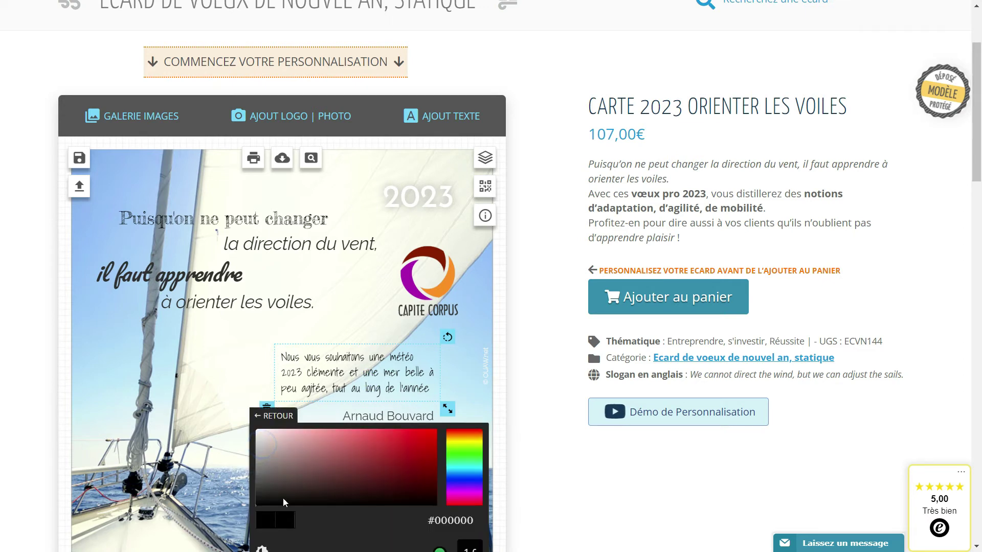
pyautogui.click(398, 416)
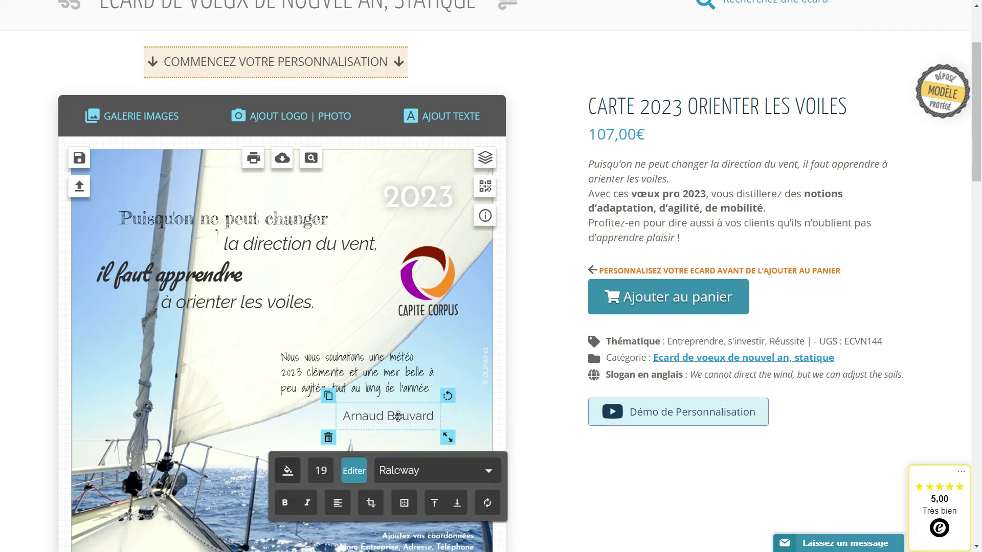
pyautogui.click(284, 473)
pyautogui.scroll(-3, 307, 383)
pyautogui.click(293, 317)
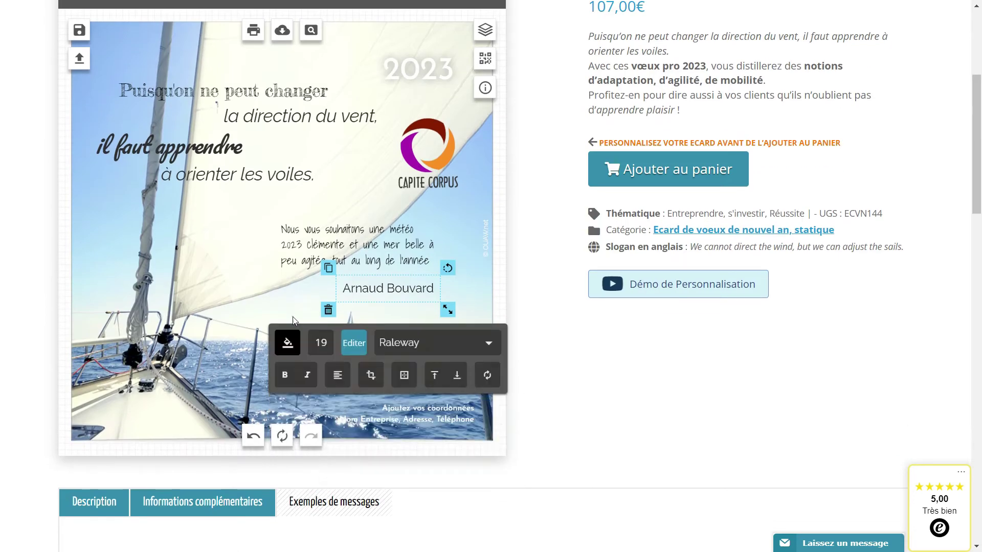
# - Set the signature in Shadows Into Light and nudge it slightly right
pyautogui.click(421, 351)
pyautogui.click(385, 347)
pyautogui.write('sha')
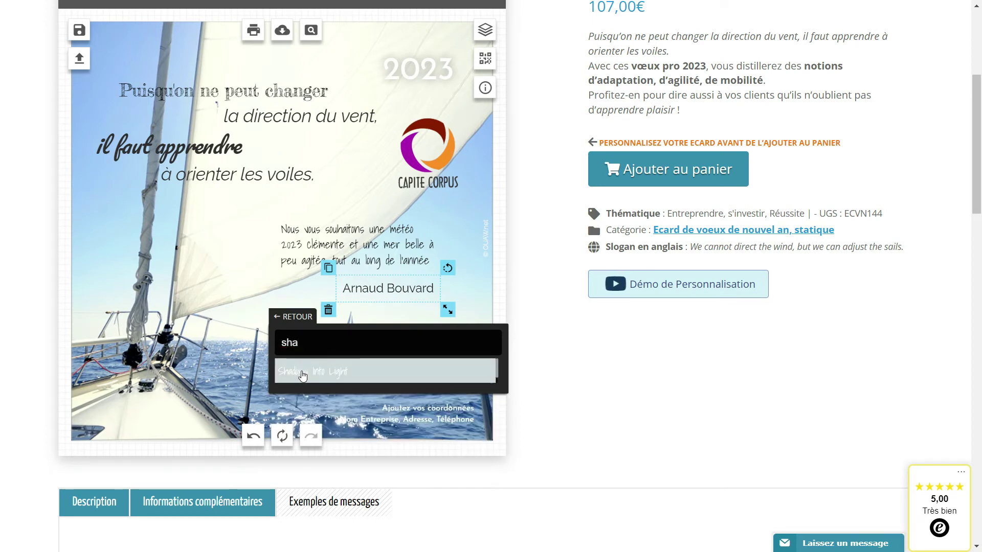
pyautogui.click(354, 372)
pyautogui.moveTo(390, 291); pyautogui.dragTo(401, 291)
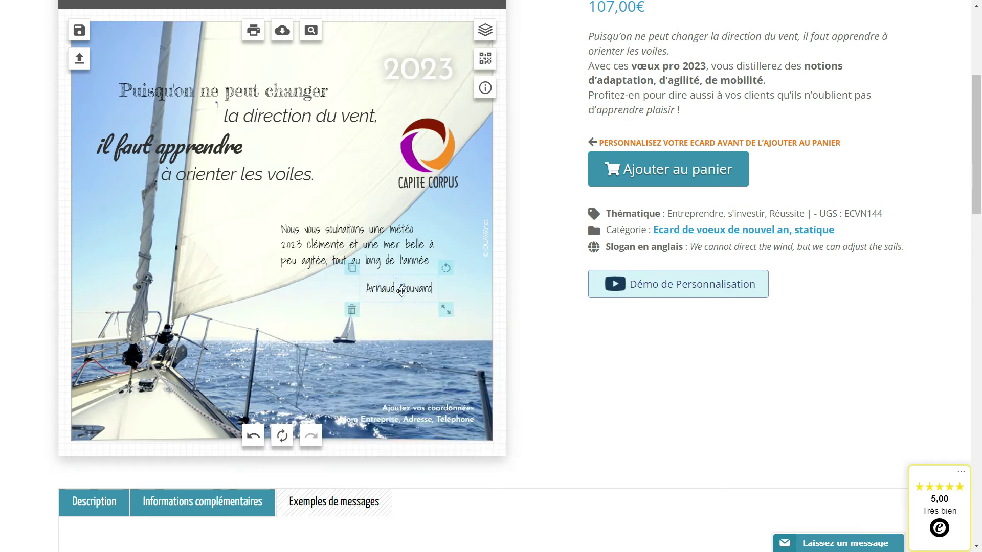
pyautogui.click(303, 318)
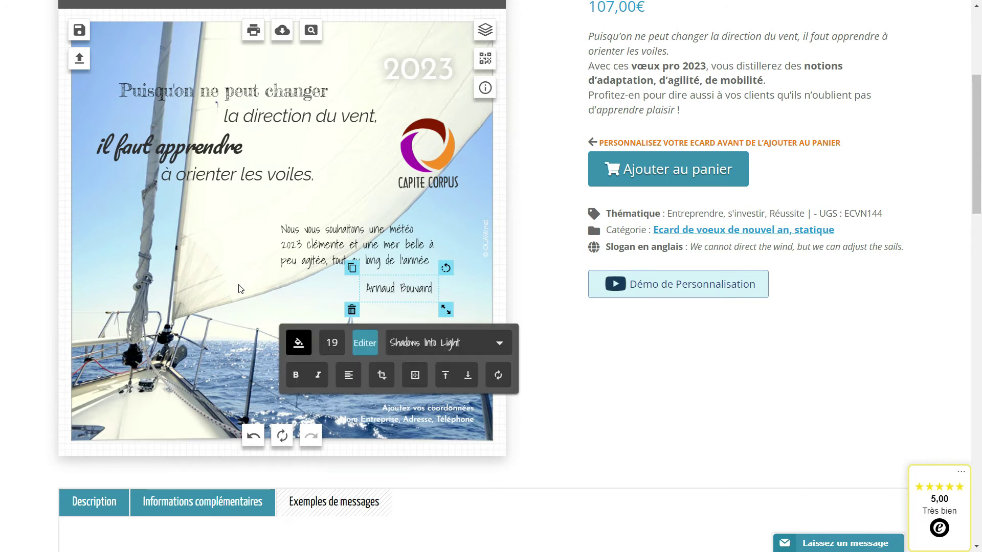
pyautogui.click(214, 272)
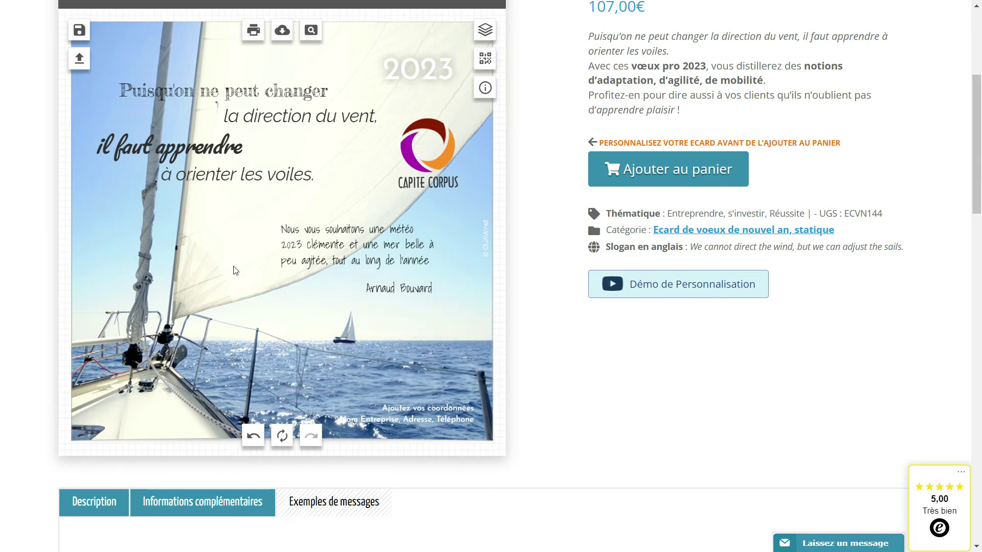
# - Replace the contact placeholder with 'OUAW', the street address and a second-line phone number, moved slightly right
pyautogui.click(418, 427)
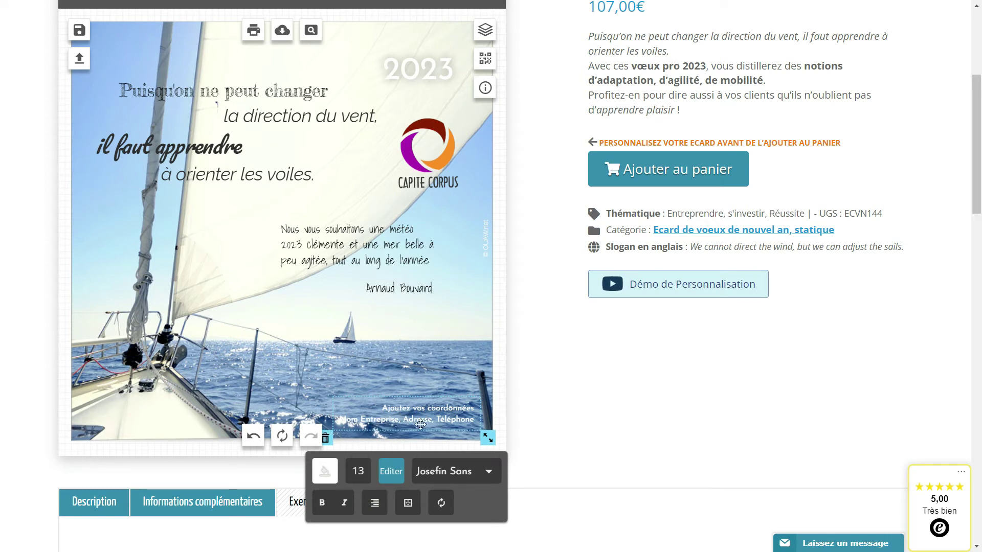
pyautogui.click(391, 471)
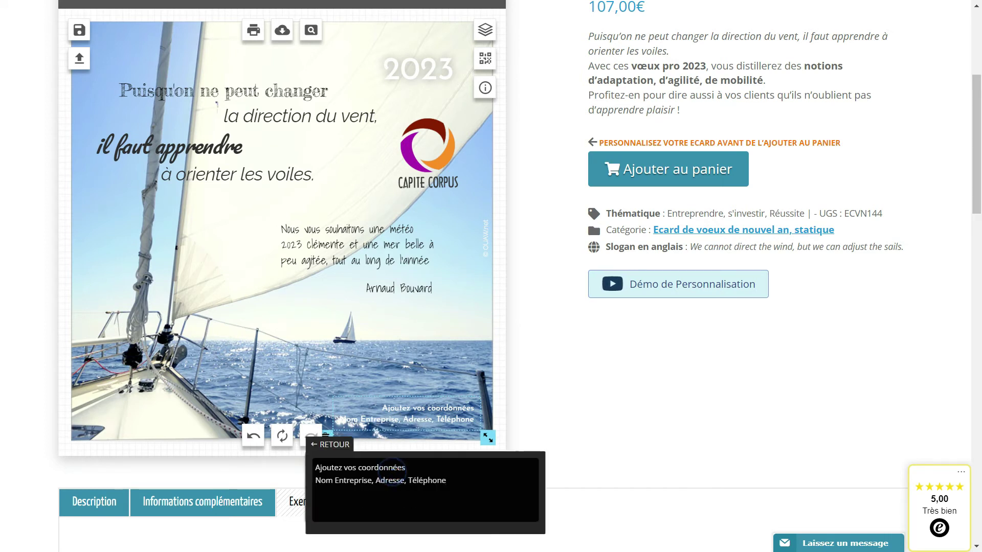
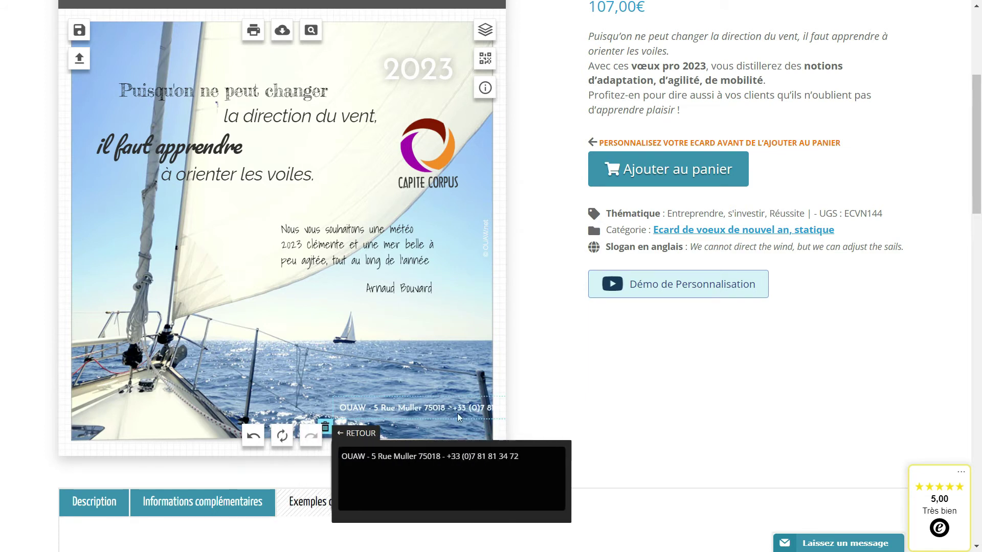
pyautogui.press('Return')
pyautogui.click(430, 377)
pyautogui.moveTo(418, 415); pyautogui.dragTo(442, 422)
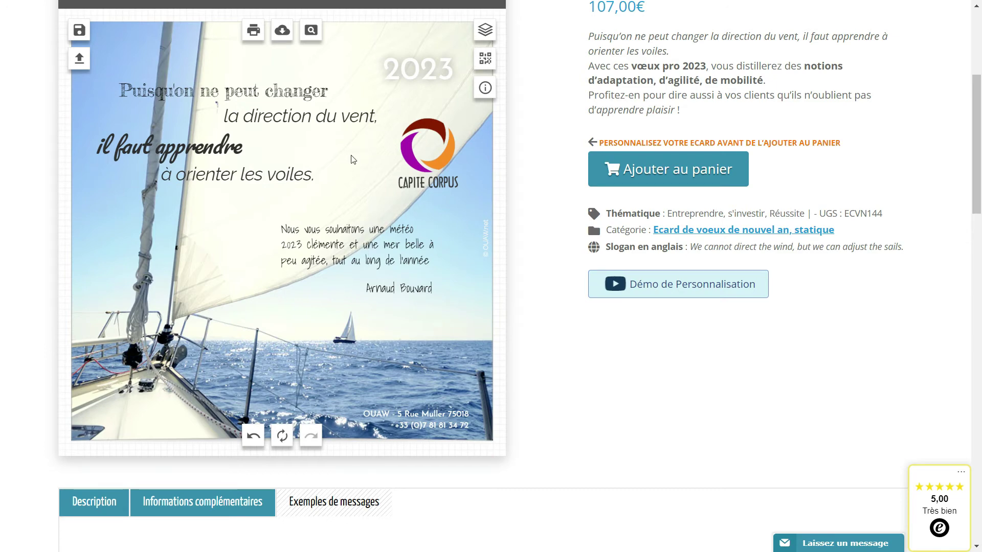
pyautogui.scroll(1, 353, 159)
# - Preview the card full-size, then save the design as crea1
pyautogui.click(312, 93)
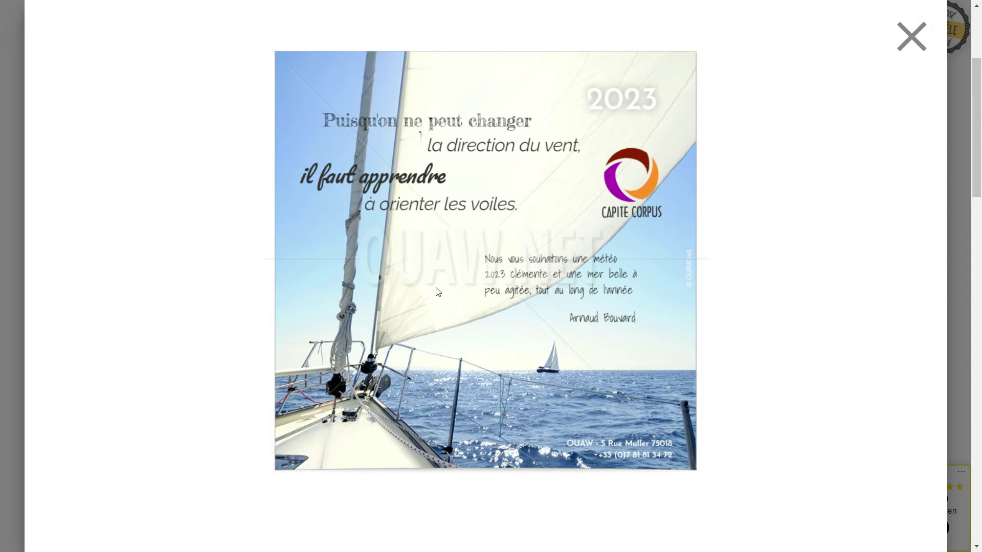
pyautogui.click(912, 36)
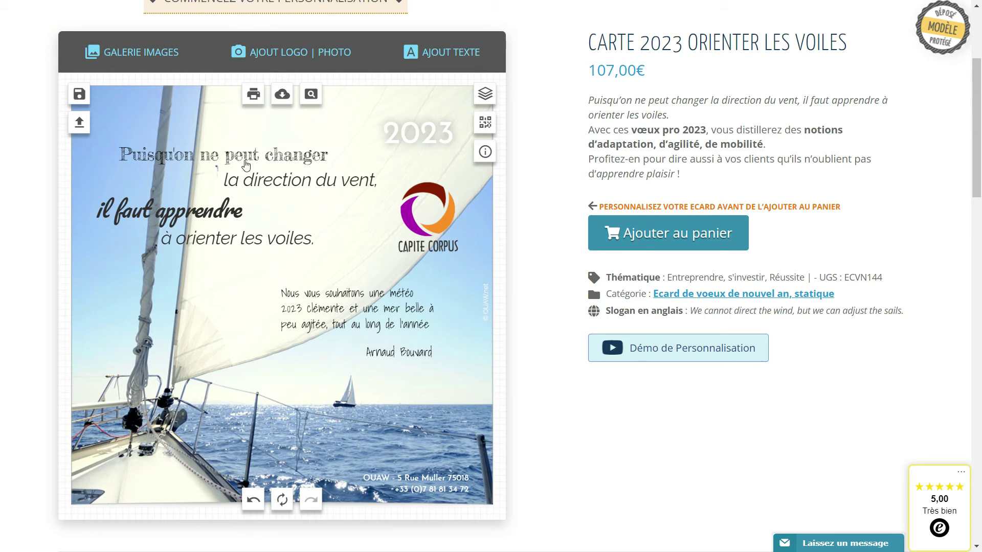
pyautogui.click(79, 95)
pyautogui.click(194, 226)
pyautogui.write('c')
pyautogui.click(209, 262)
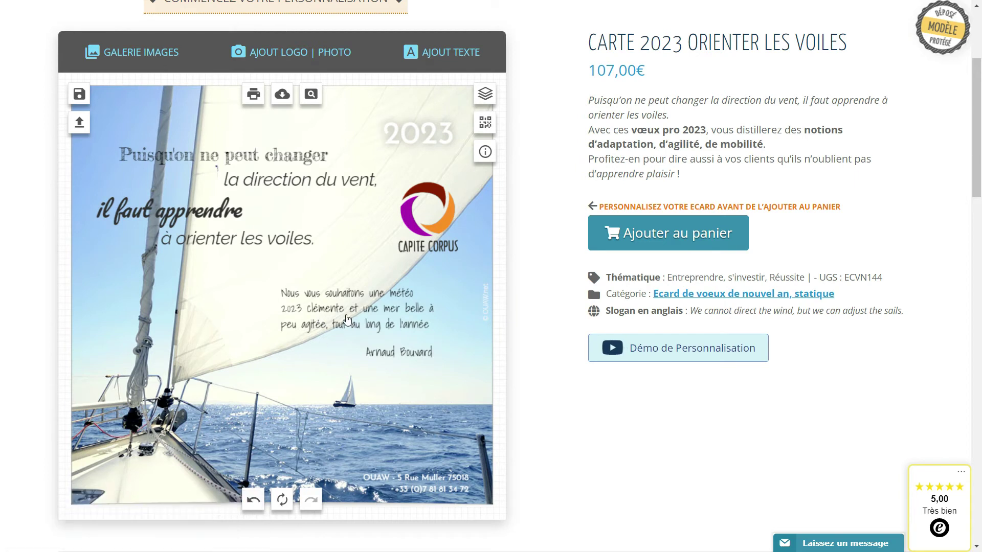
# - Widen the wish message block and set its font size to 22
pyautogui.click(347, 319)
pyautogui.moveTo(439, 350); pyautogui.dragTo(443, 345)
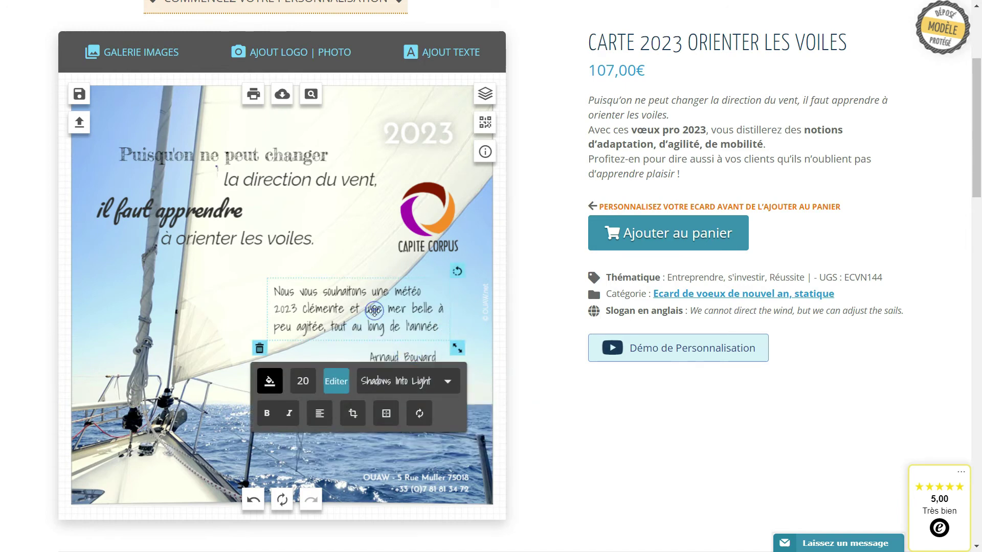
pyautogui.click(302, 381)
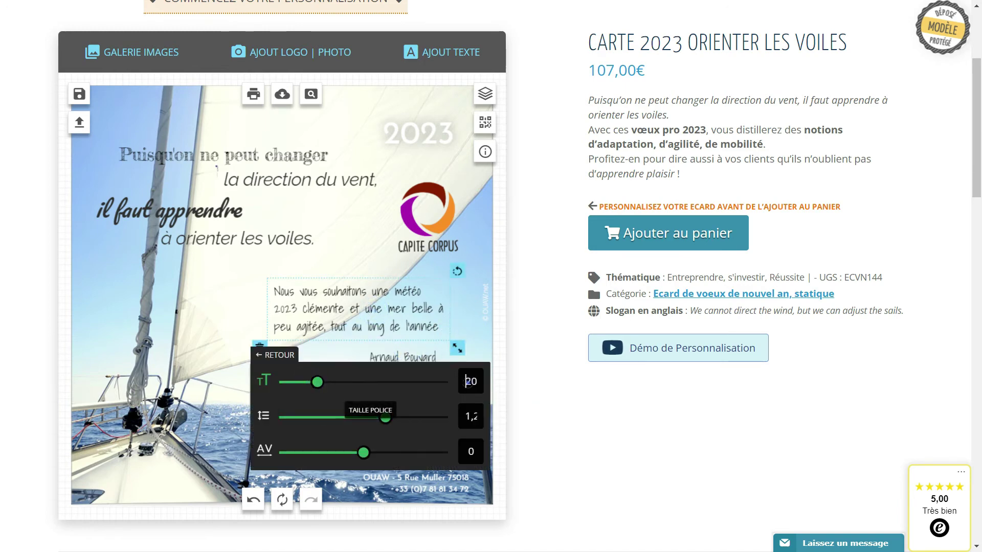
pyautogui.click(599, 401)
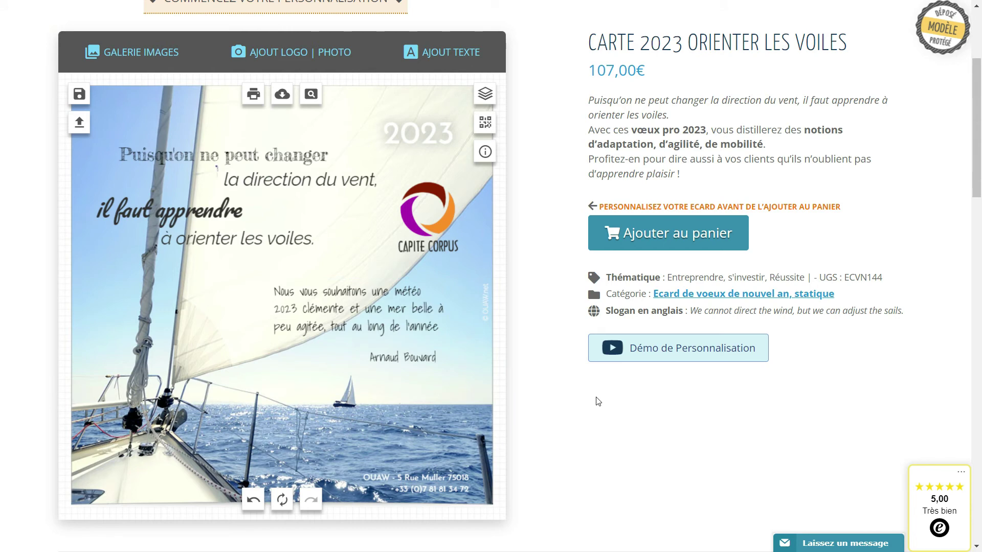
pyautogui.click(358, 325)
pyautogui.click(303, 381)
pyautogui.click(463, 378)
pyautogui.write('22')
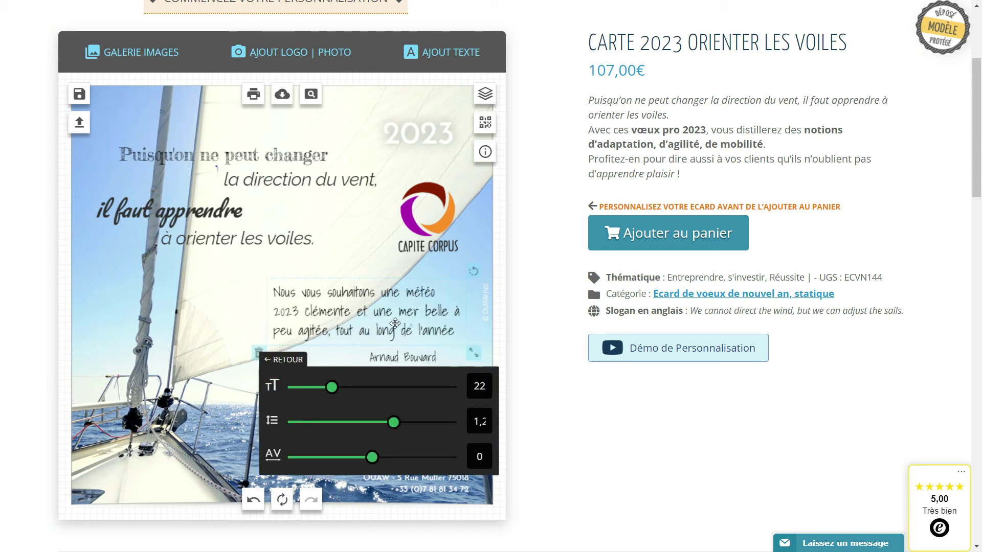
pyautogui.click(411, 326)
# - Increase the signature name's font size slightly
pyautogui.click(421, 358)
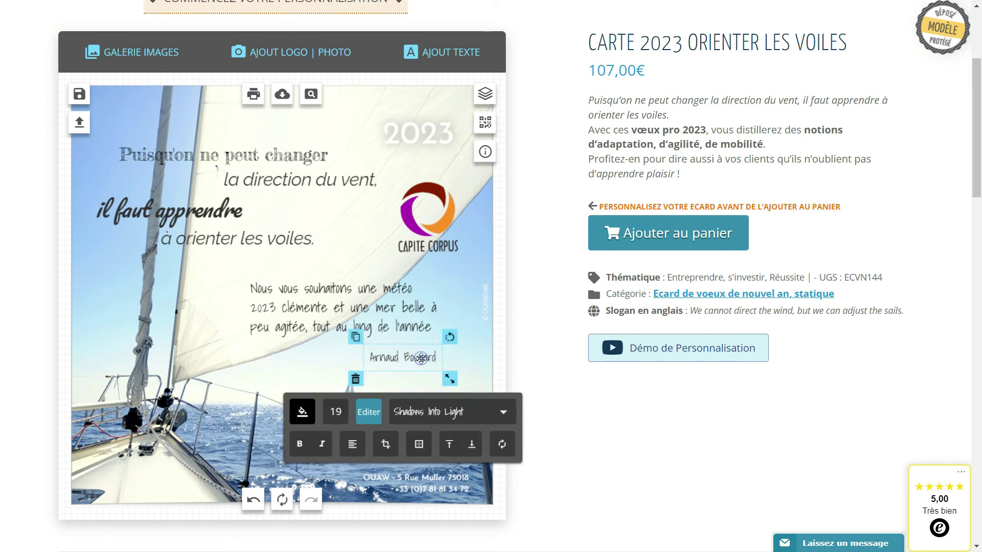
pyautogui.click(336, 416)
pyautogui.write('2')
pyautogui.click(269, 385)
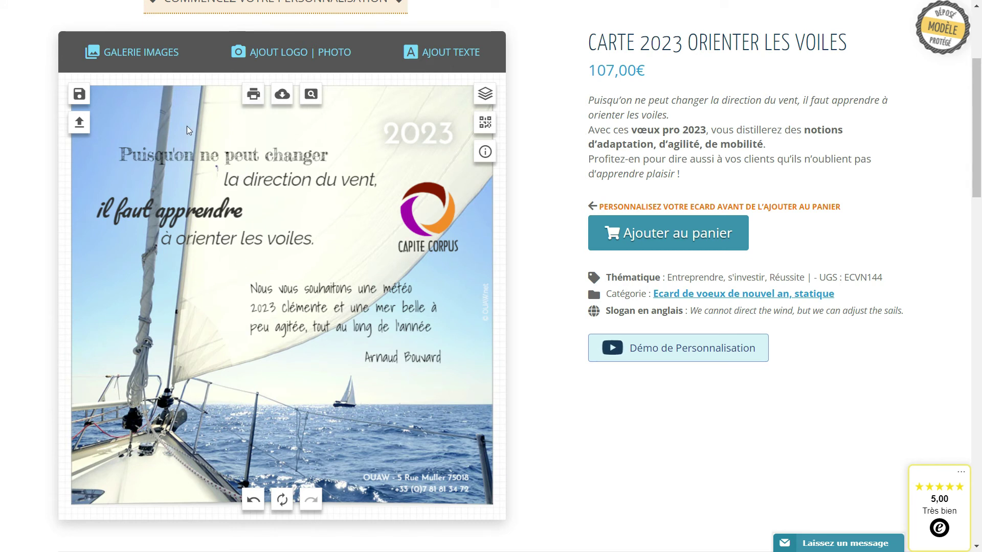
# - Place a blank square post-it sticker, tilted slightly counter-clockwise, at the card's lower left
pyautogui.click(154, 55)
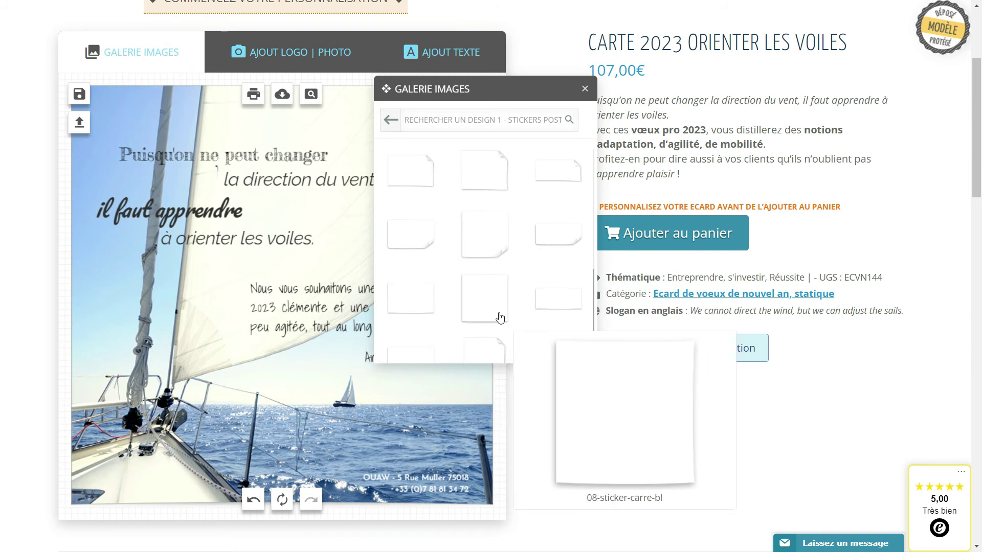
pyautogui.click(497, 300)
pyautogui.moveTo(261, 297); pyautogui.dragTo(147, 388)
pyautogui.moveTo(225, 323); pyautogui.dragTo(215, 308)
pyautogui.moveTo(176, 372); pyautogui.dragTo(172, 365)
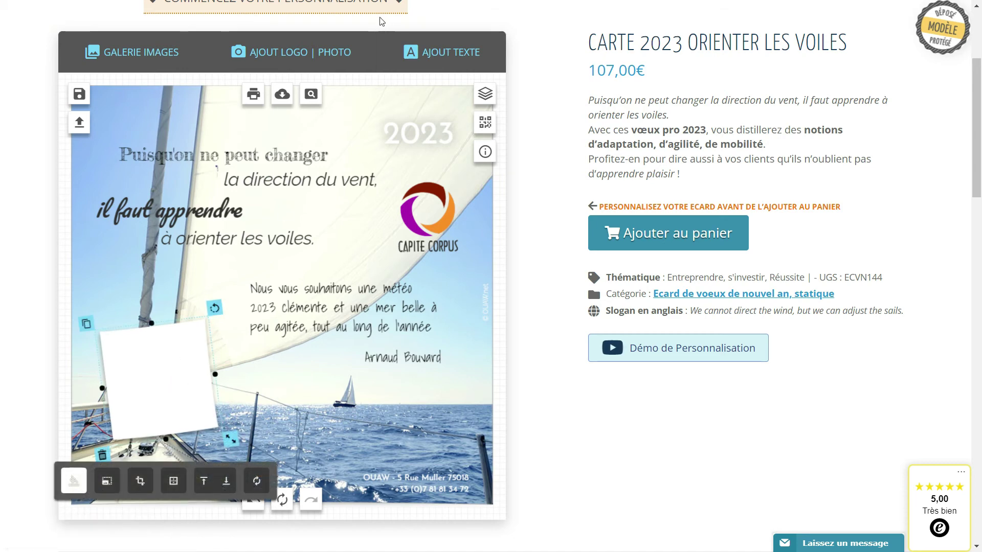
pyautogui.click(290, 61)
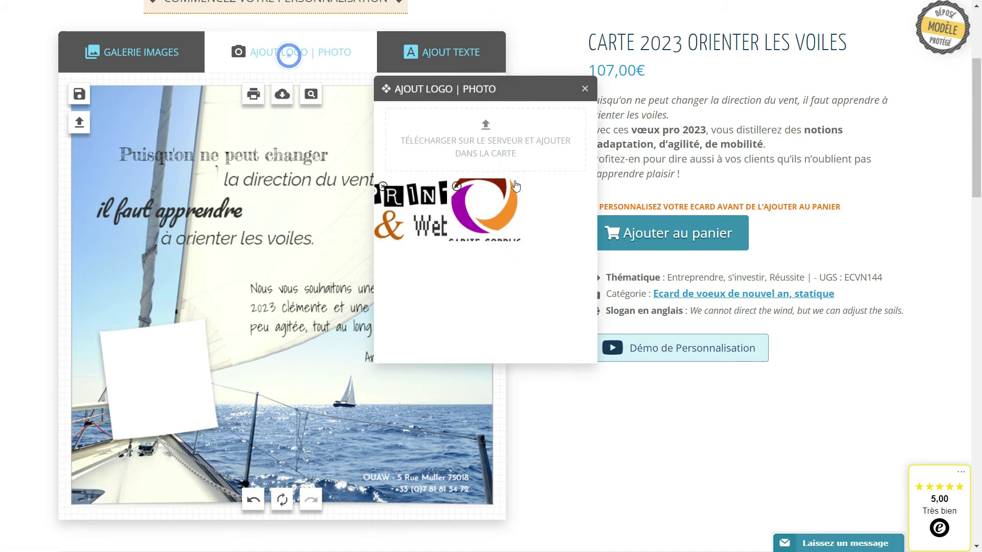
# - Upload linkedin-profil-photo.jpg and fit it, tilted and shrunk, onto the lower-left post-it
pyautogui.click(485, 132)
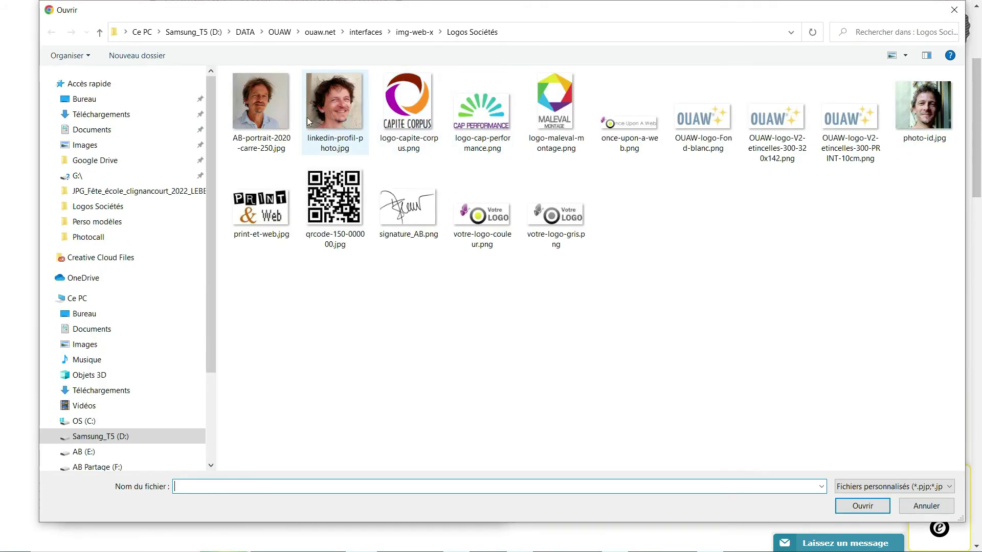
pyautogui.click(271, 110)
pyautogui.click(862, 506)
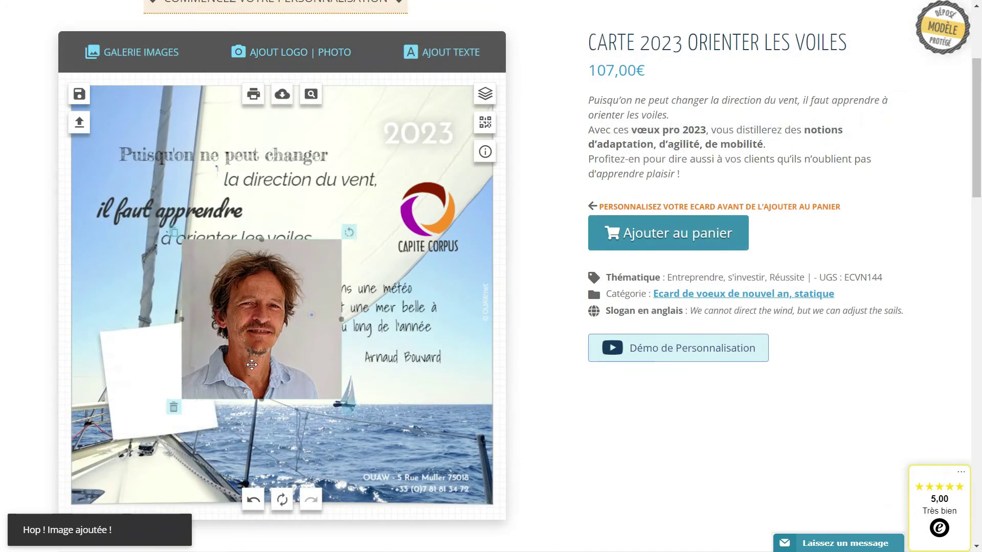
pyautogui.moveTo(252, 291); pyautogui.dragTo(247, 287)
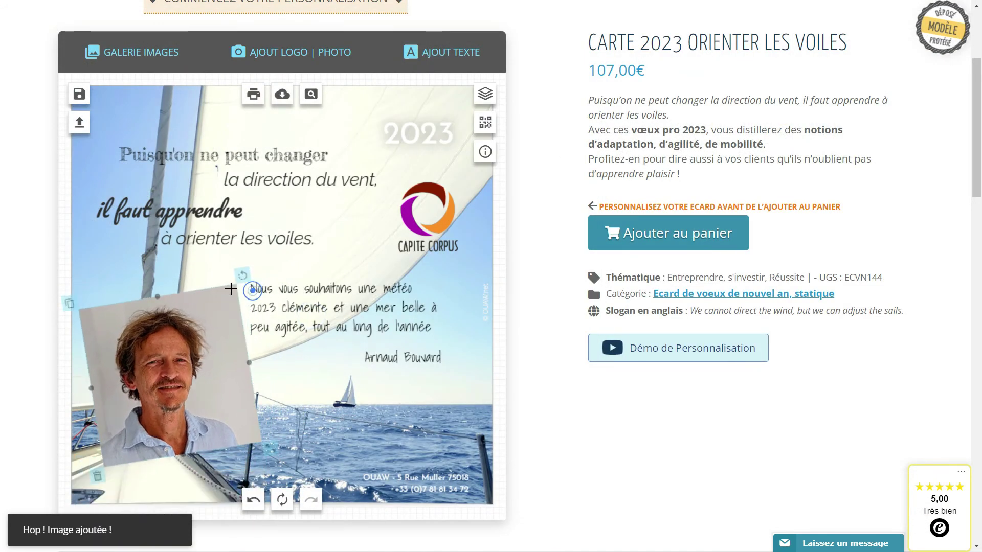
pyautogui.moveTo(265, 447); pyautogui.dragTo(224, 429)
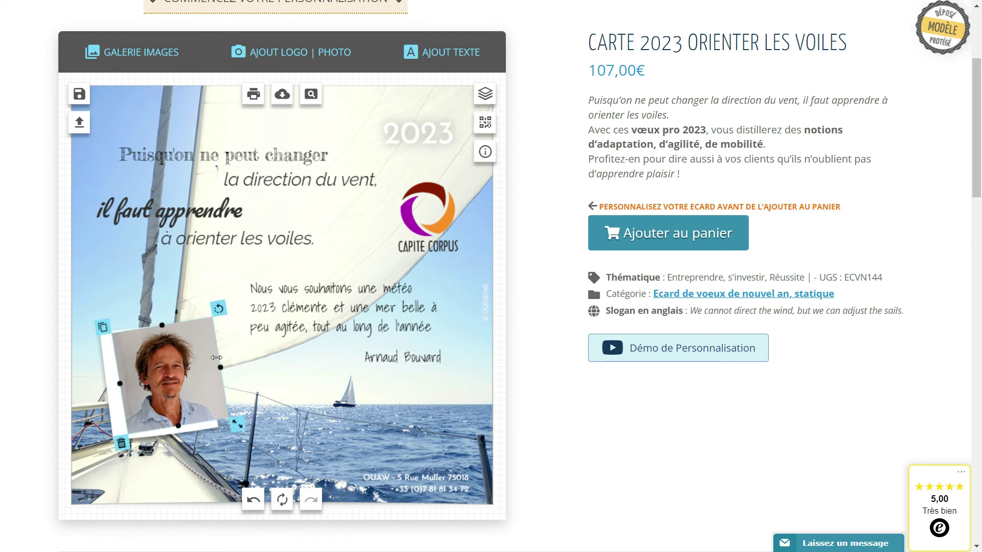
pyautogui.moveTo(202, 333); pyautogui.dragTo(199, 339)
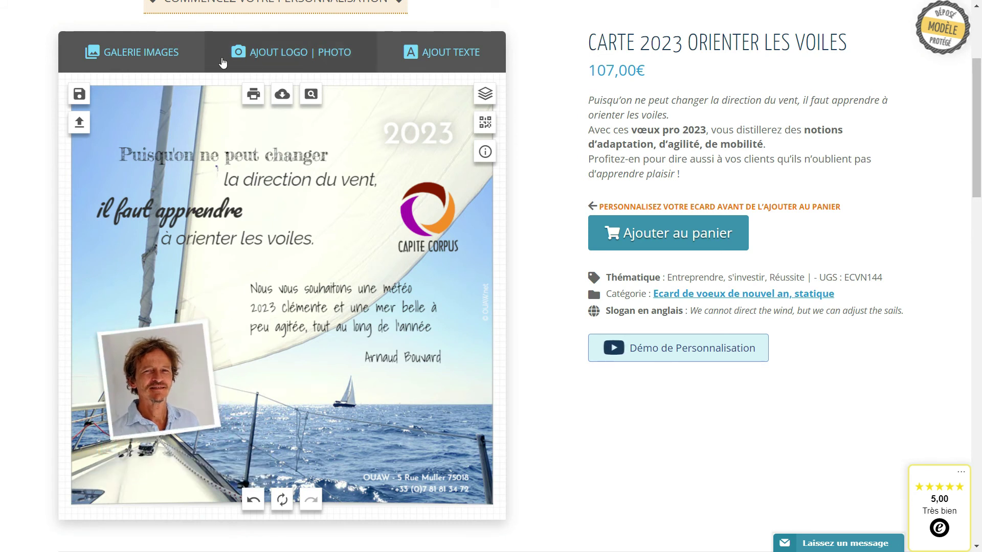
pyautogui.click(114, 52)
pyautogui.click(163, 392)
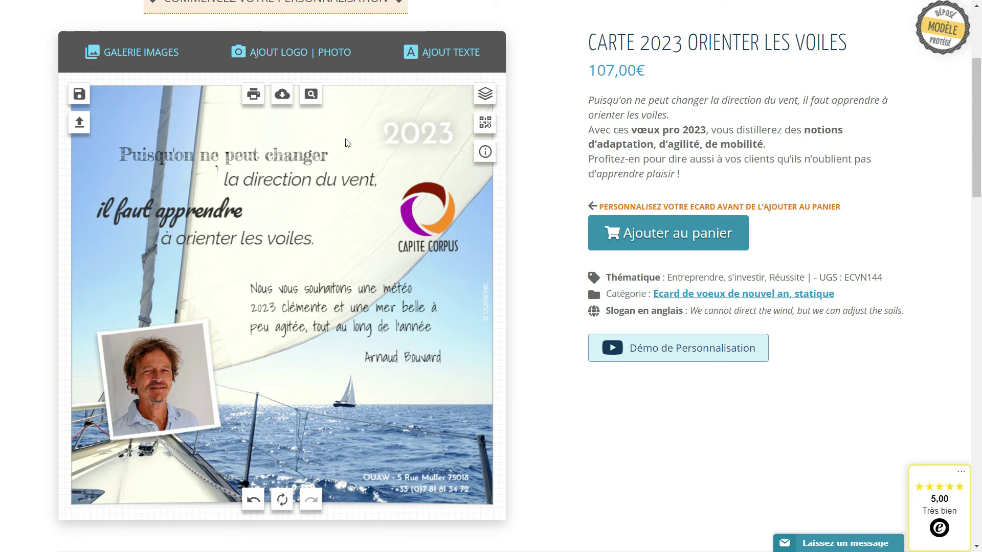
# - Add an orange push-pin from the Punaises gallery onto the photo's top edge
pyautogui.click(131, 52)
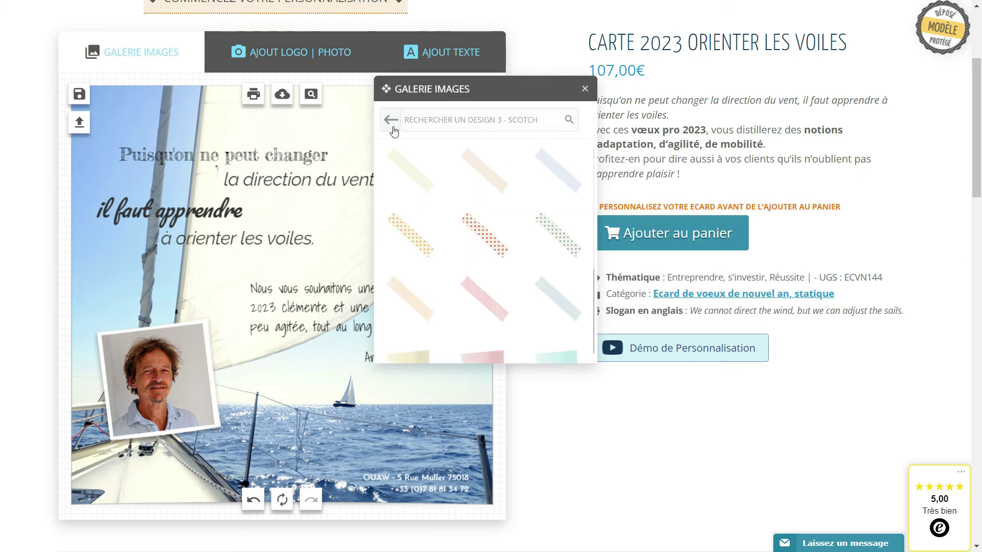
pyautogui.click(391, 119)
pyautogui.click(532, 128)
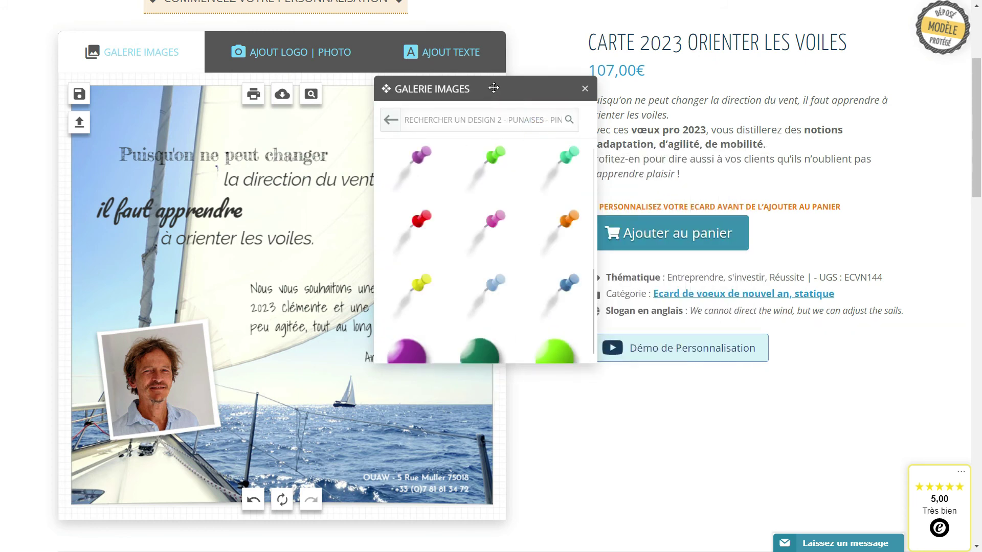
pyautogui.moveTo(493, 88); pyautogui.dragTo(653, 142)
pyautogui.click(751, 279)
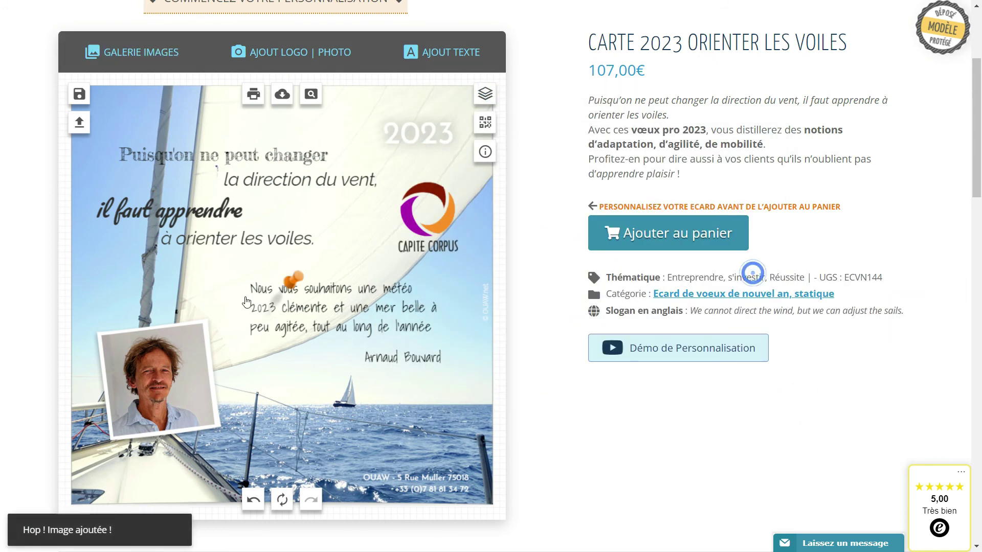
pyautogui.moveTo(294, 280); pyautogui.dragTo(206, 301)
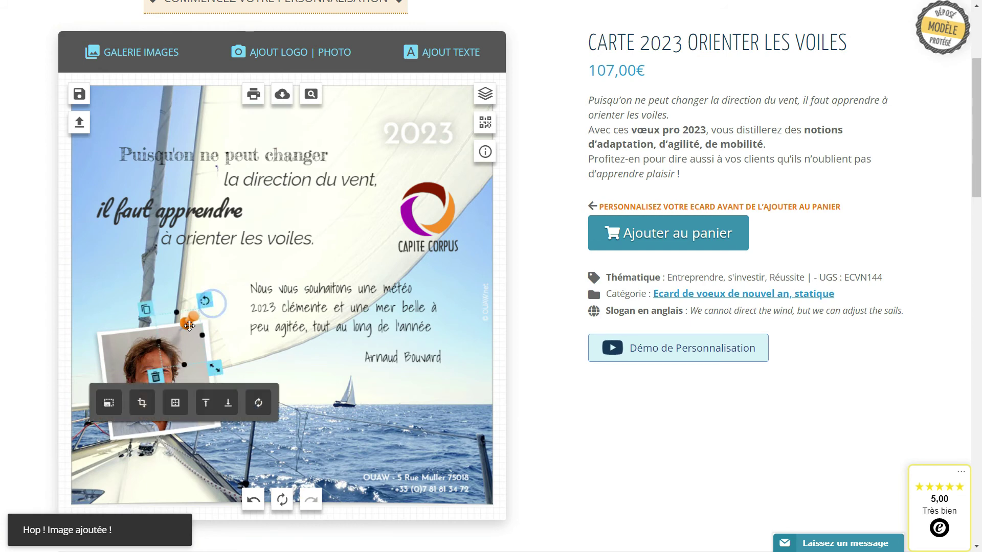
# - Start saving the creation under the name crea2
pyautogui.click(80, 93)
pyautogui.click(267, 223)
pyautogui.write('crea2')
# - Confirm the crea2 save, then load CREA1 and CREA2 from the saved creations
pyautogui.click(266, 261)
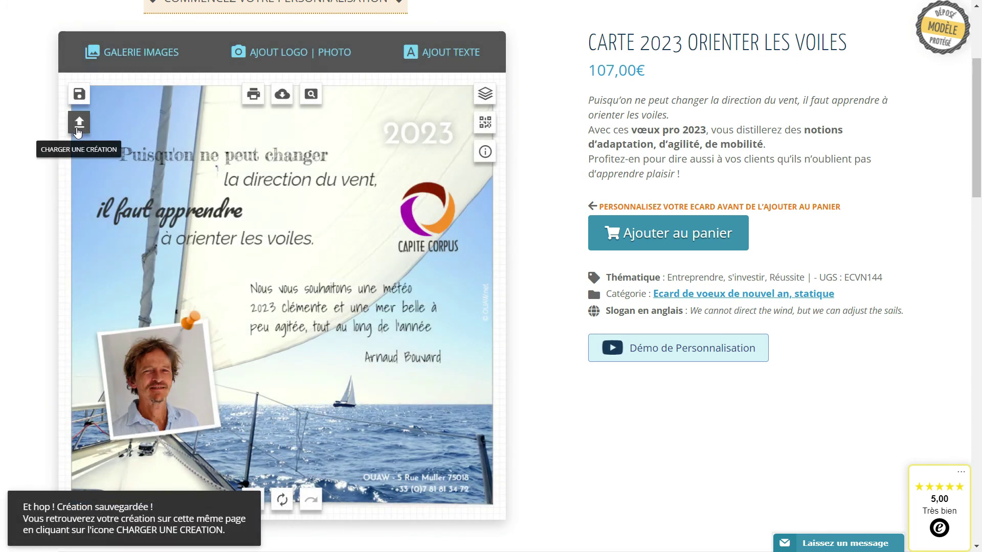
pyautogui.click(79, 132)
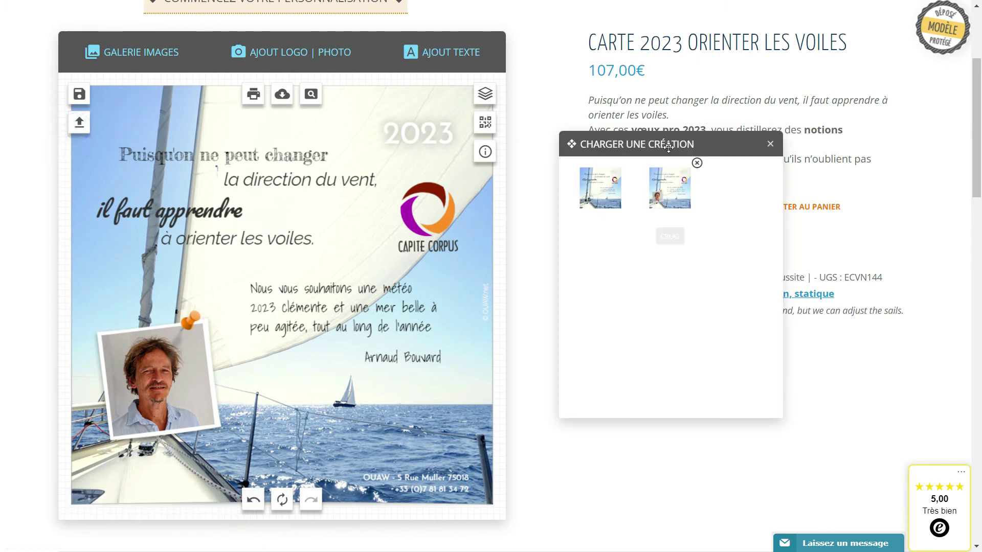
pyautogui.moveTo(632, 150); pyautogui.dragTo(510, 205)
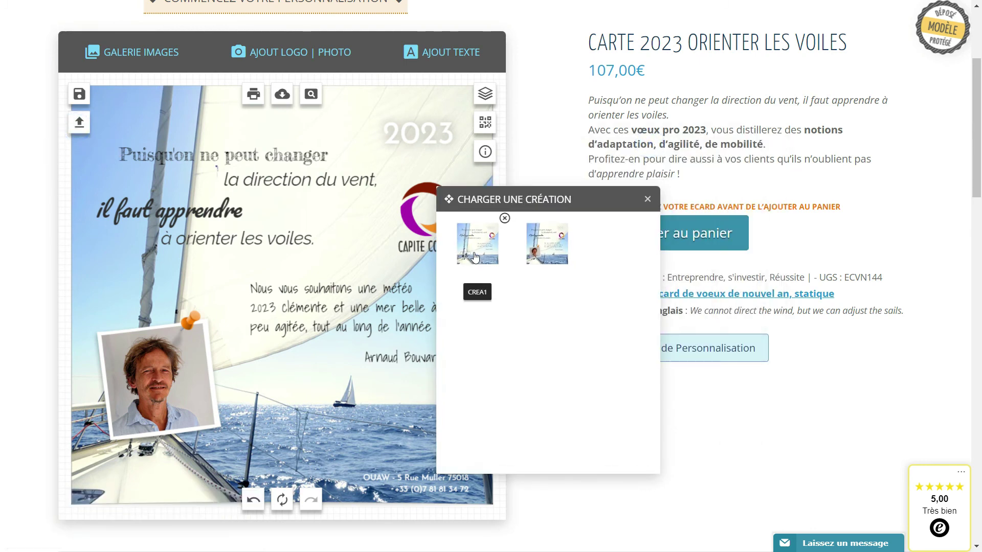
pyautogui.click(475, 255)
pyautogui.moveTo(561, 199); pyautogui.dragTo(641, 209)
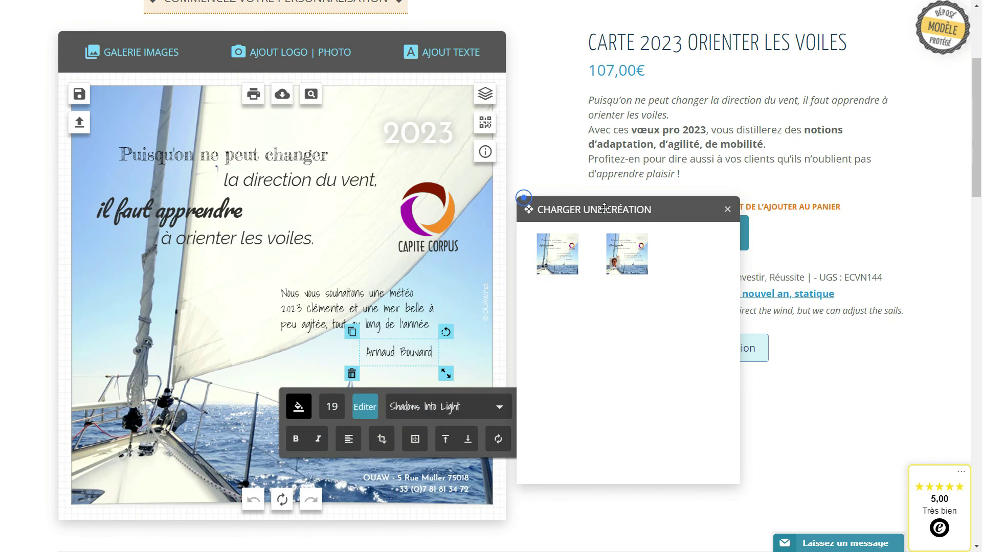
pyautogui.click(641, 254)
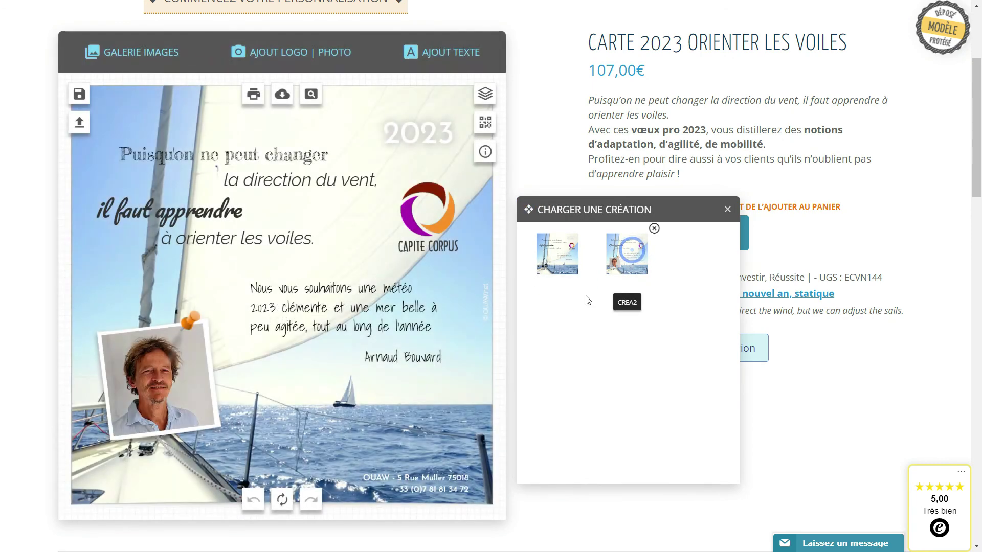
pyautogui.moveTo(591, 216); pyautogui.dragTo(610, 354)
pyautogui.click(740, 352)
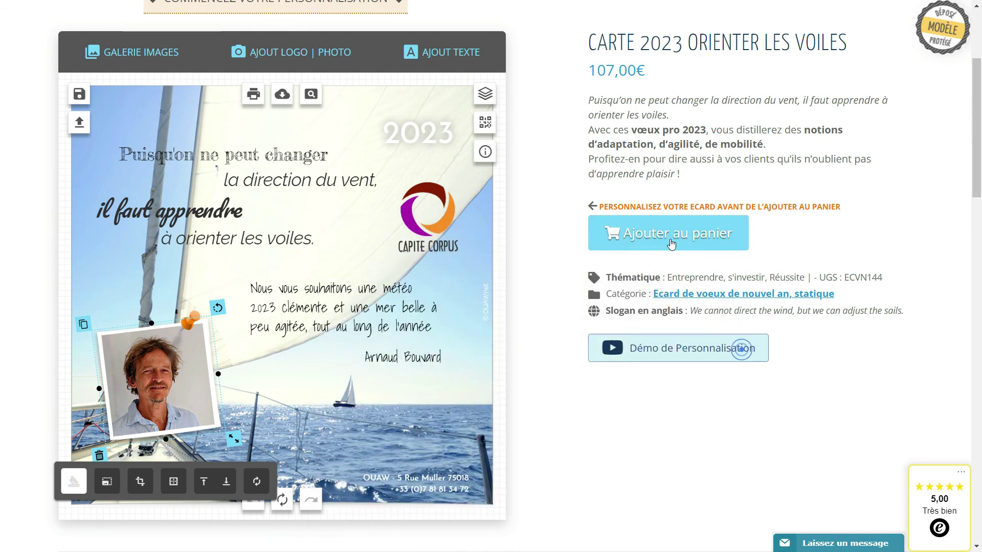
pyautogui.click(530, 323)
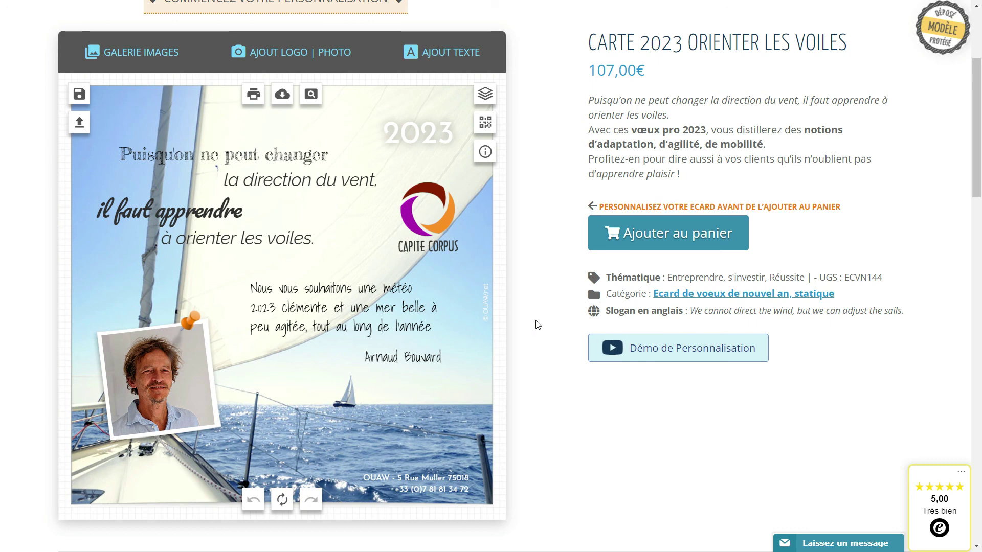
# - Browse the image gallery's Animaux - Objets and Icones categories, ending on the category grid
pyautogui.click(163, 56)
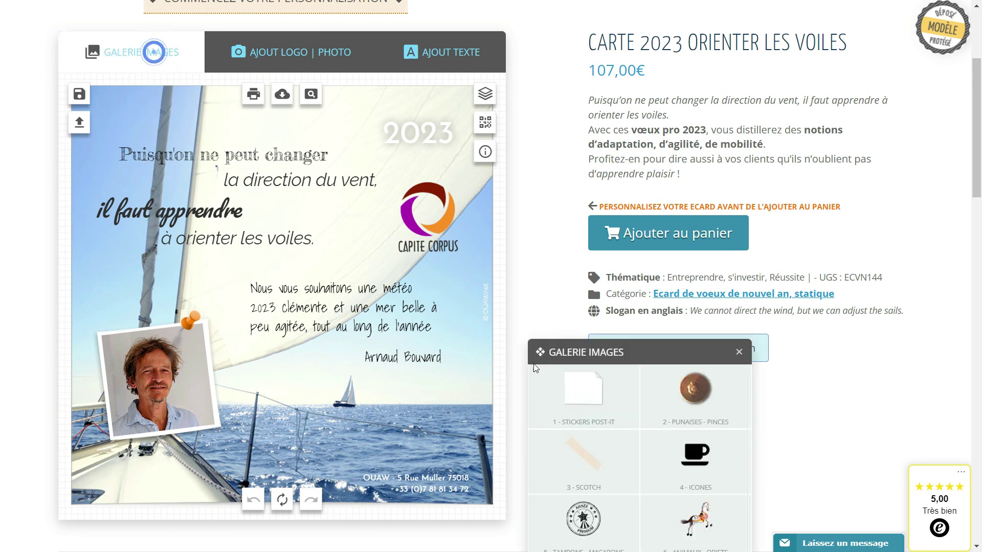
pyautogui.moveTo(634, 344); pyautogui.dragTo(654, 194)
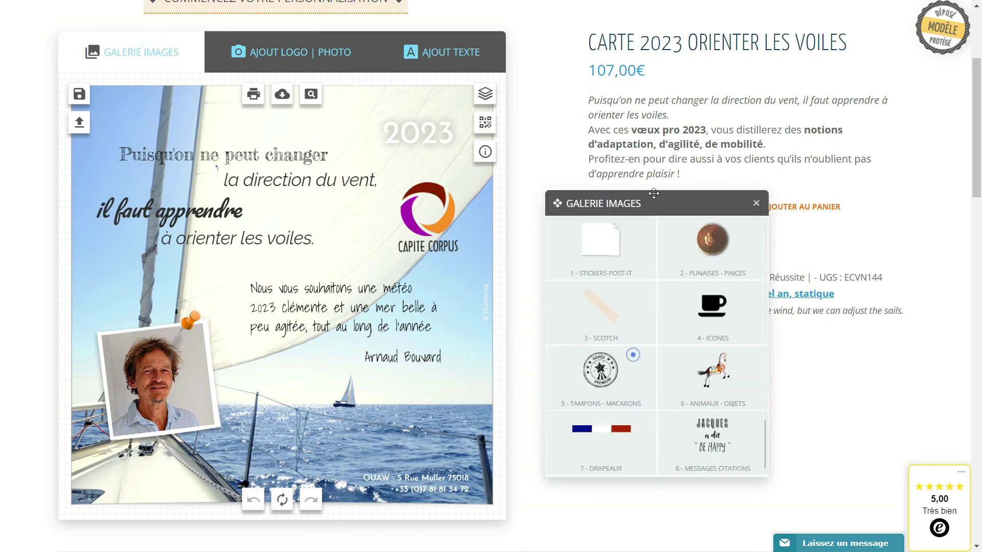
pyautogui.click(719, 349)
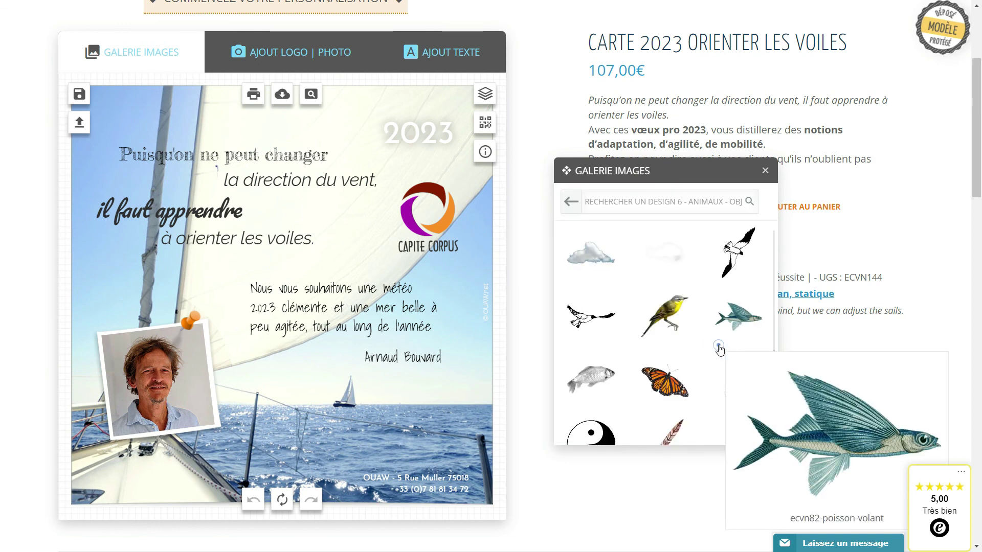
pyautogui.click(571, 201)
pyautogui.click(701, 267)
pyautogui.scroll(-3, 678, 378)
pyautogui.click(572, 202)
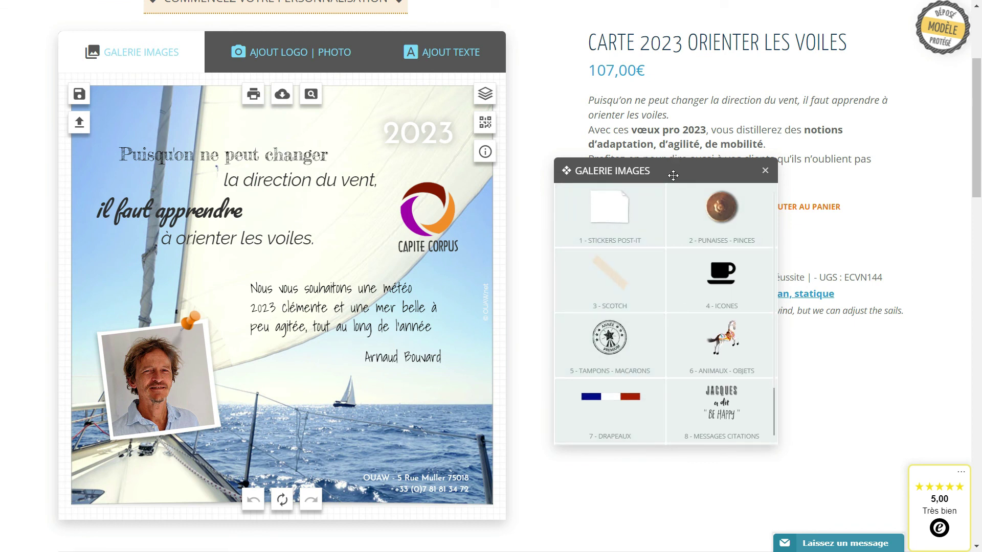
pyautogui.moveTo(680, 169); pyautogui.dragTo(673, 169)
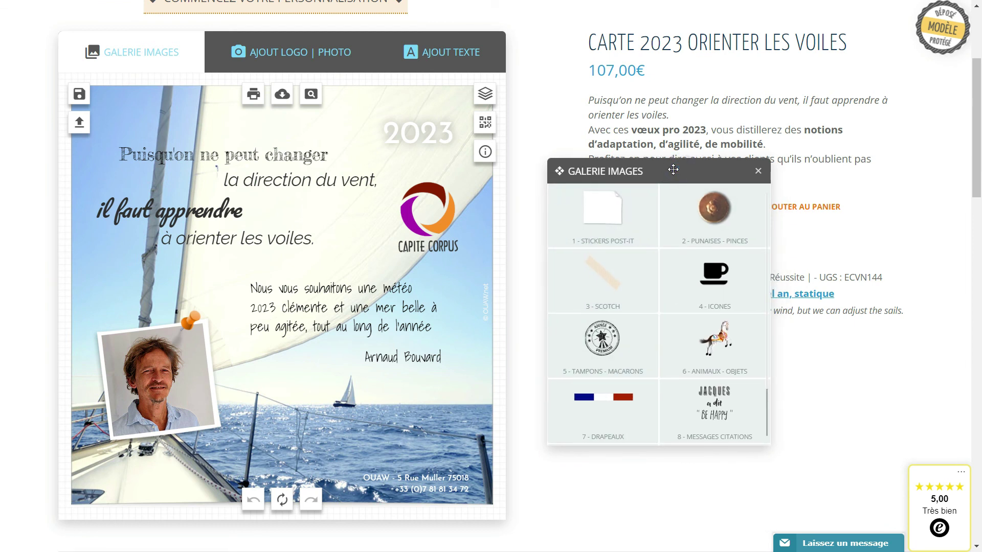